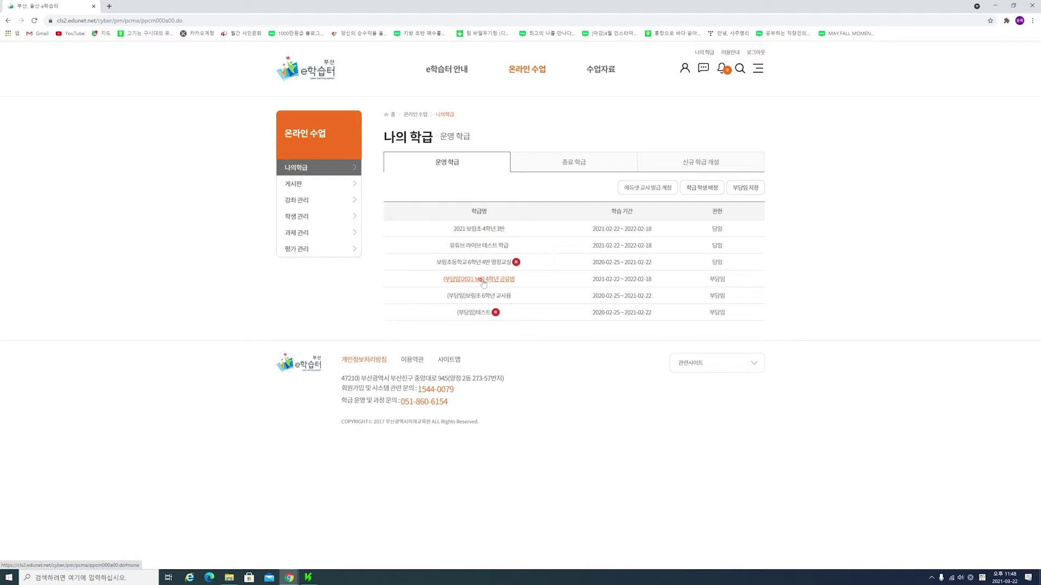
# Open the shared class 2021 보림 4학년 공유방 and go to its course management (강좌 관리).
pyautogui.click(484, 281)
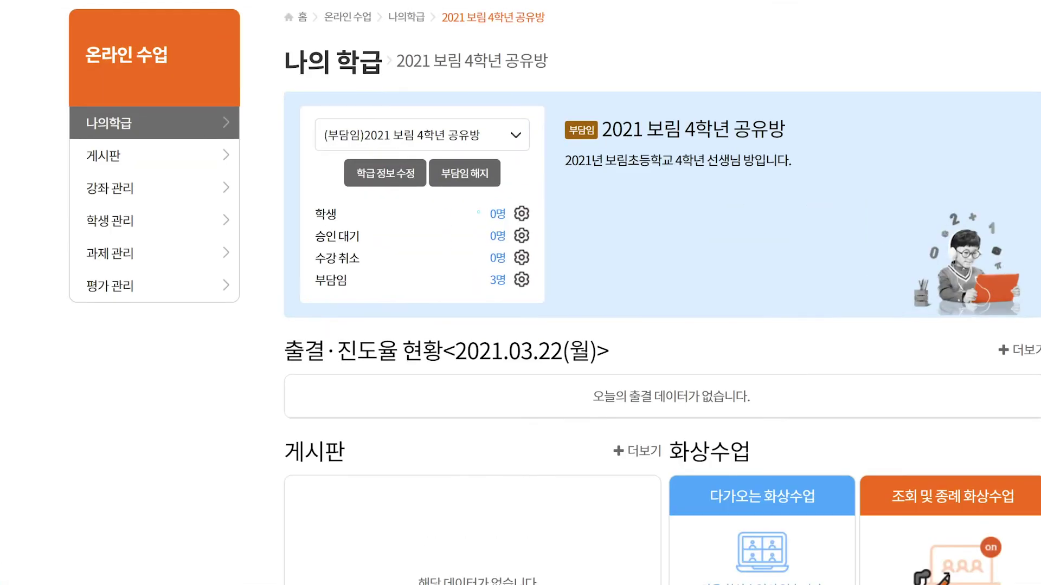
pyautogui.moveTo(482, 231); pyautogui.dragTo(517, 230)
pyautogui.moveTo(483, 291); pyautogui.dragTo(529, 290)
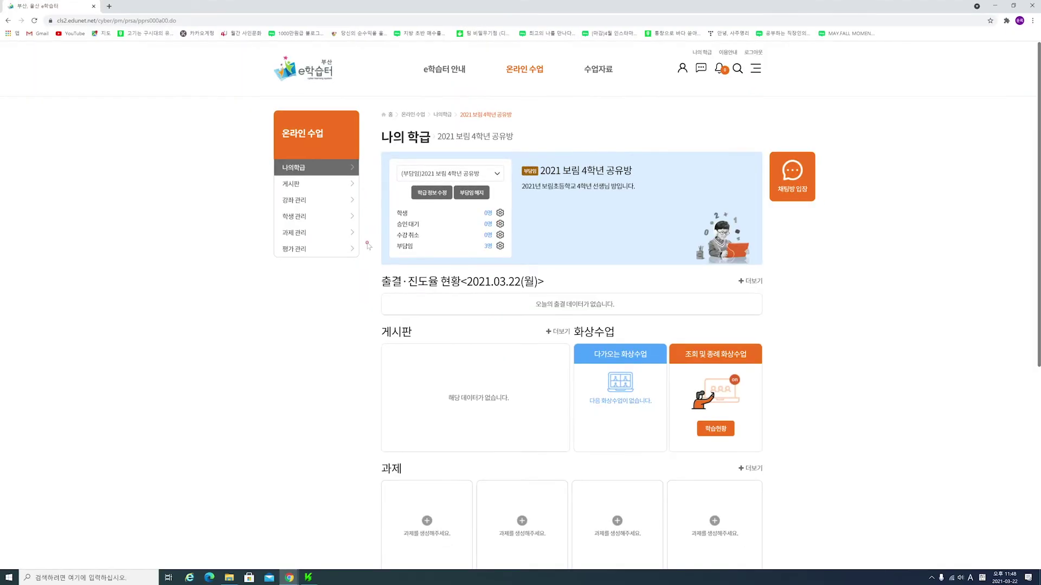
pyautogui.click(127, 193)
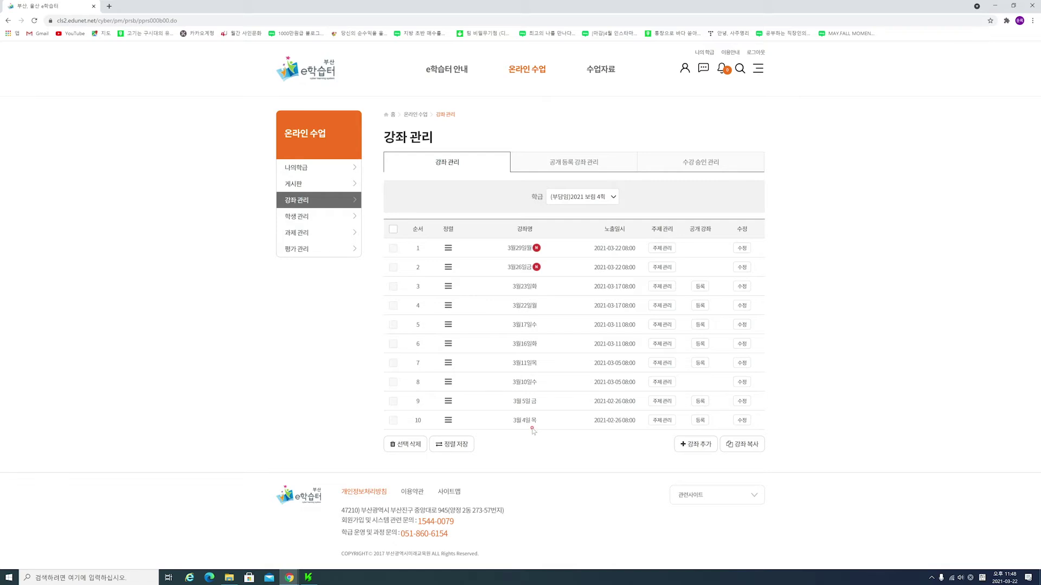
# Examine the dated courses from 3월 4일 목 to 3월17일수 in the shared class's course list.
pyautogui.moveTo(483, 454); pyautogui.dragTo(537, 440)
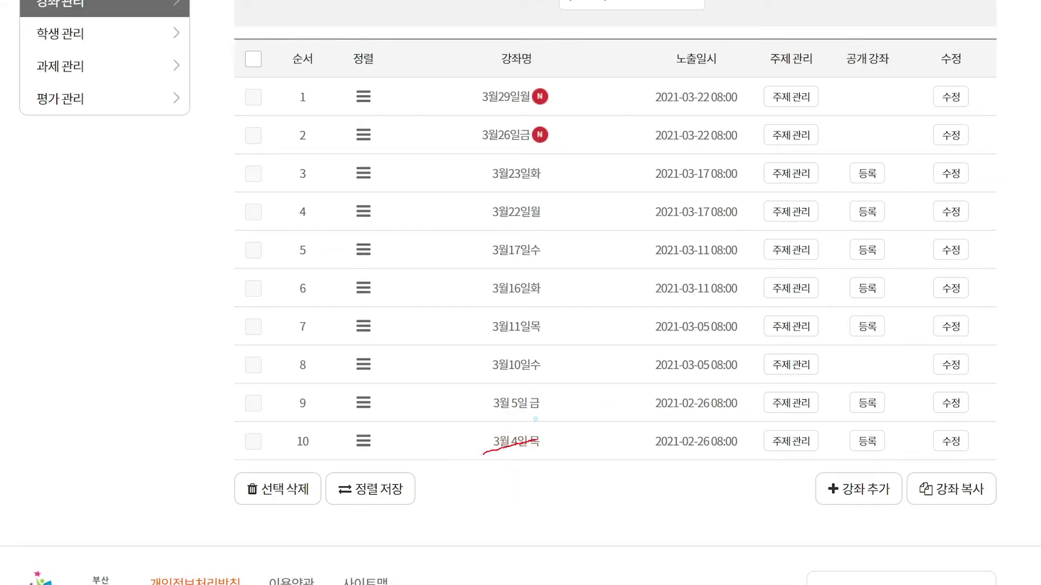
pyautogui.moveTo(480, 416); pyautogui.dragTo(545, 411)
pyautogui.moveTo(486, 370); pyautogui.dragTo(572, 380)
pyautogui.moveTo(501, 337); pyautogui.dragTo(542, 335)
pyautogui.moveTo(513, 300); pyautogui.dragTo(538, 306)
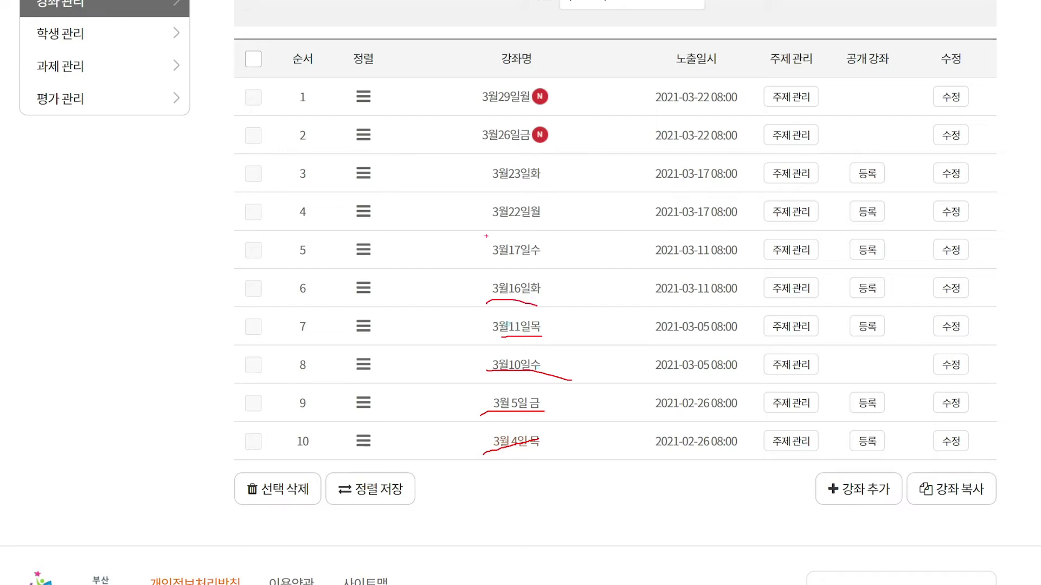
pyautogui.moveTo(490, 270); pyautogui.dragTo(551, 265)
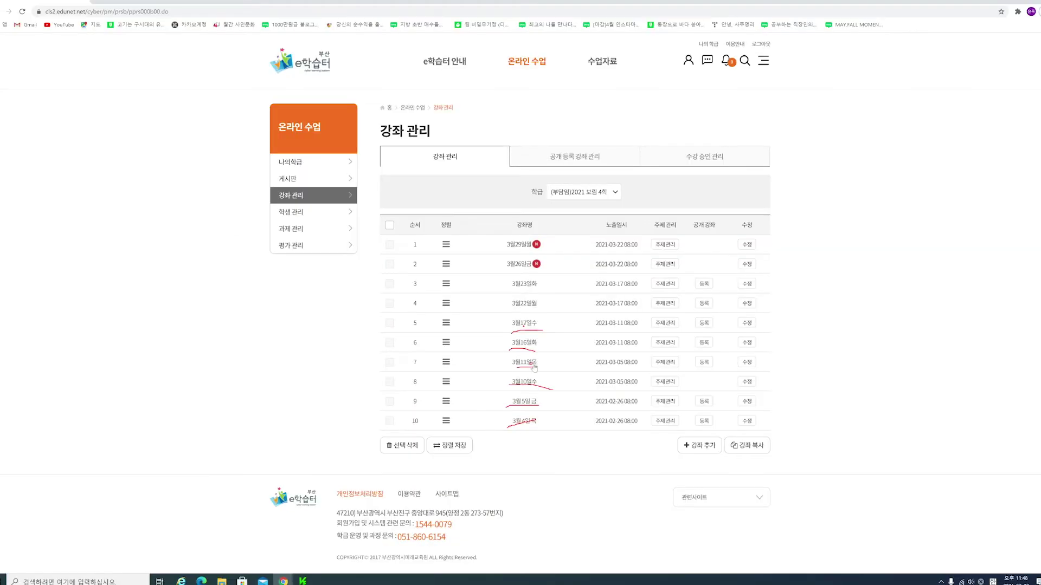
pyautogui.press('Escape')
# Open the shared class's 3월22일월 course and view the contents of its 과학 and 체육 topics.
pyautogui.click(524, 307)
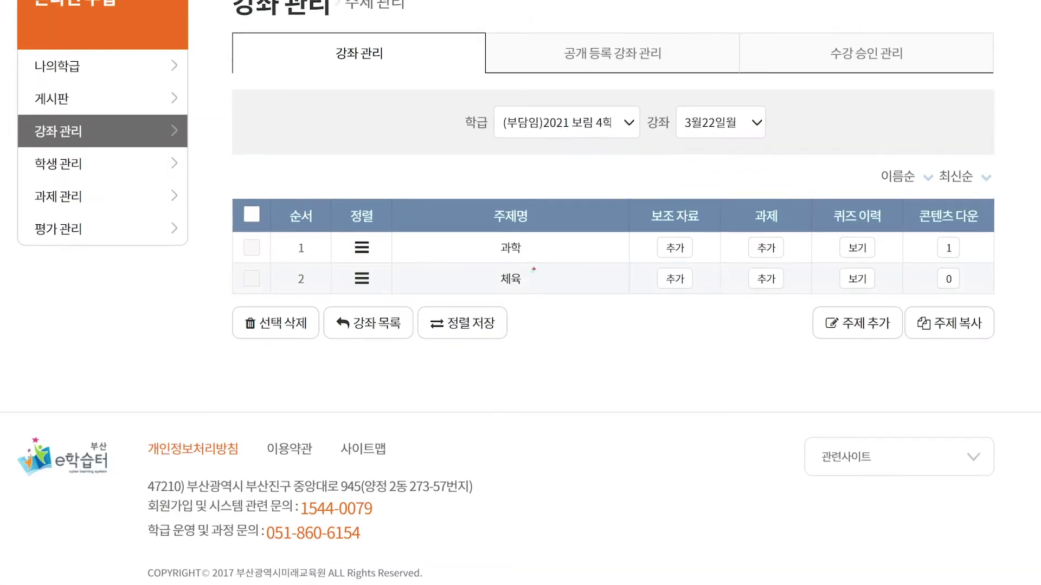
pyautogui.moveTo(525, 262)
pyautogui.mouseDown()
pyautogui.moveTo(473, 247)
pyautogui.moveTo(529, 274)
pyautogui.moveTo(477, 306)
pyautogui.moveTo(529, 281)
pyautogui.mouseUp()
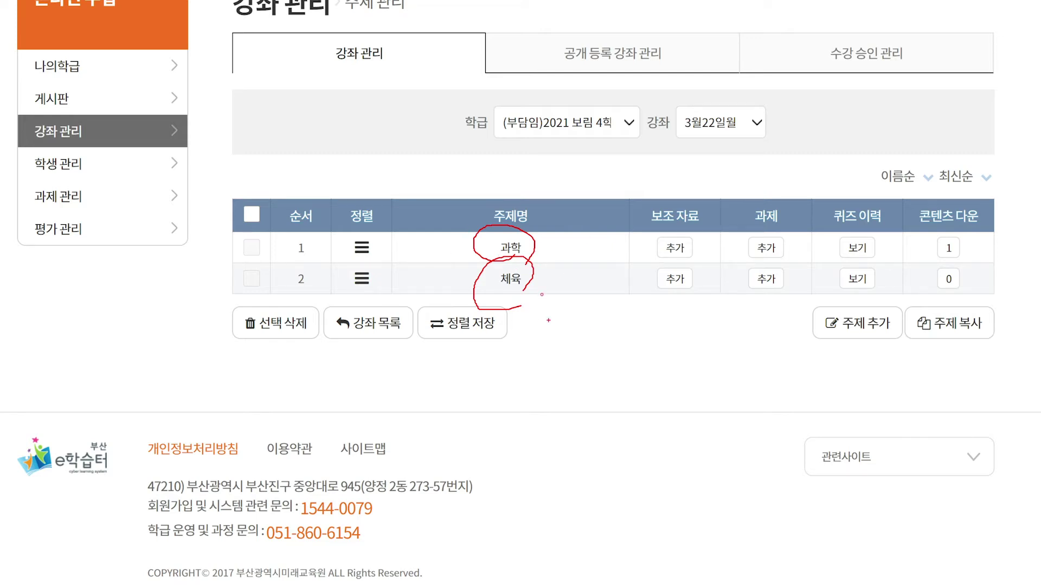
pyautogui.click(522, 259)
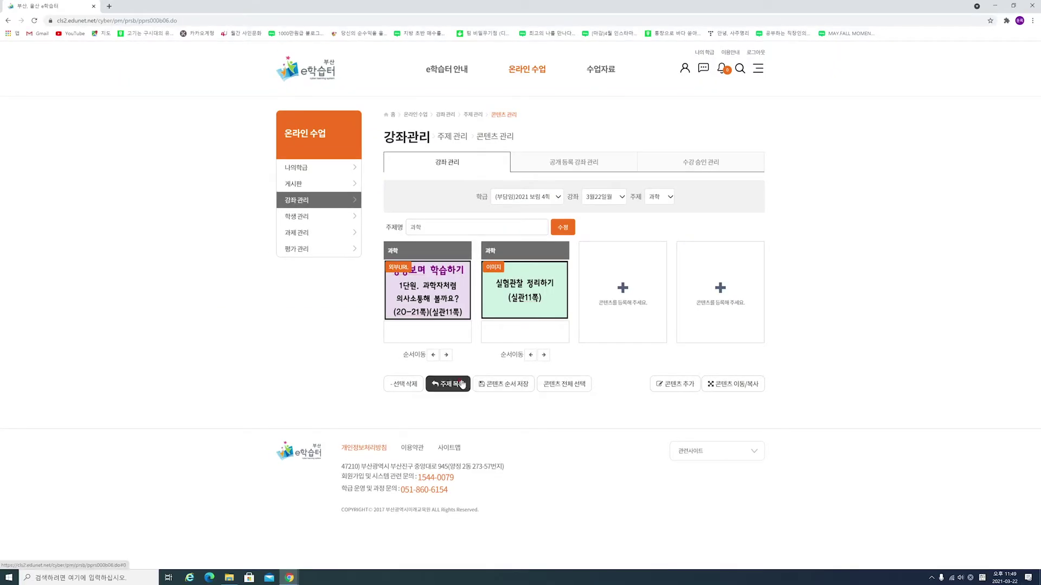
pyautogui.click(461, 384)
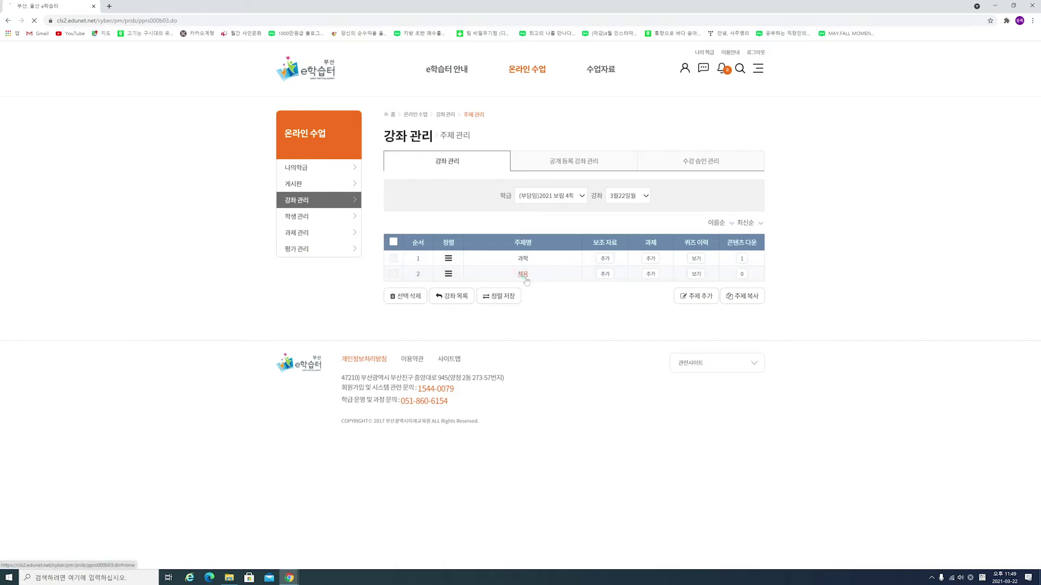
pyautogui.click(523, 274)
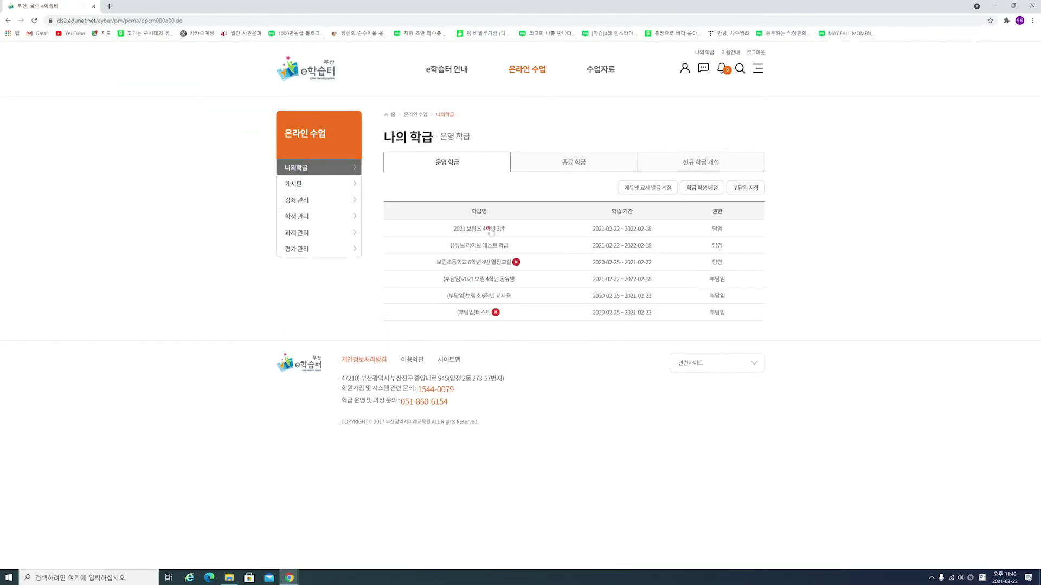
# Open the homeroom class 2021 보림초 4학년 3반 and go to its course management (강좌 관리).
pyautogui.click(493, 234)
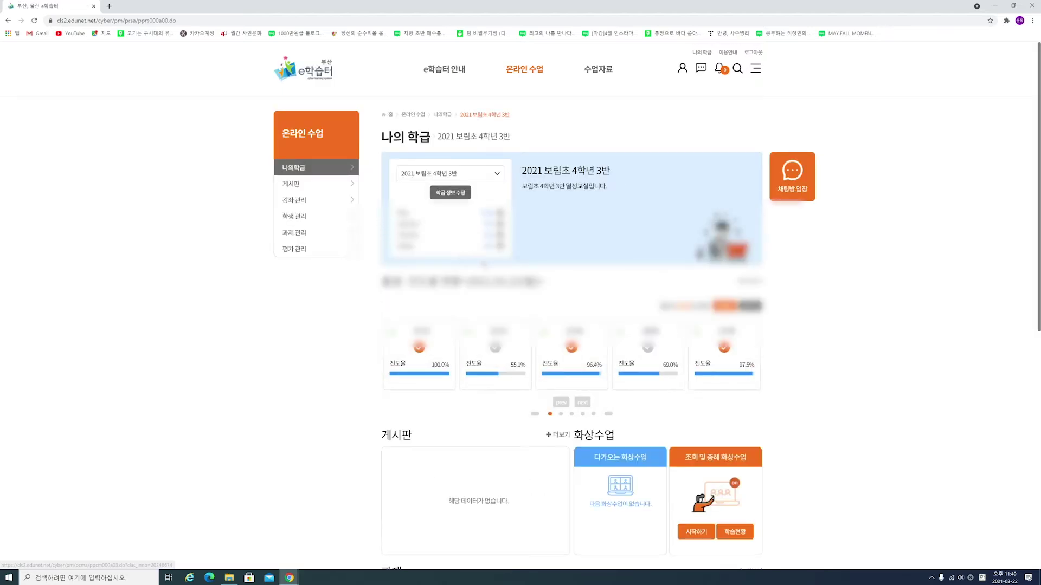
pyautogui.scroll(-6, 492, 233)
pyautogui.scroll(6, 493, 233)
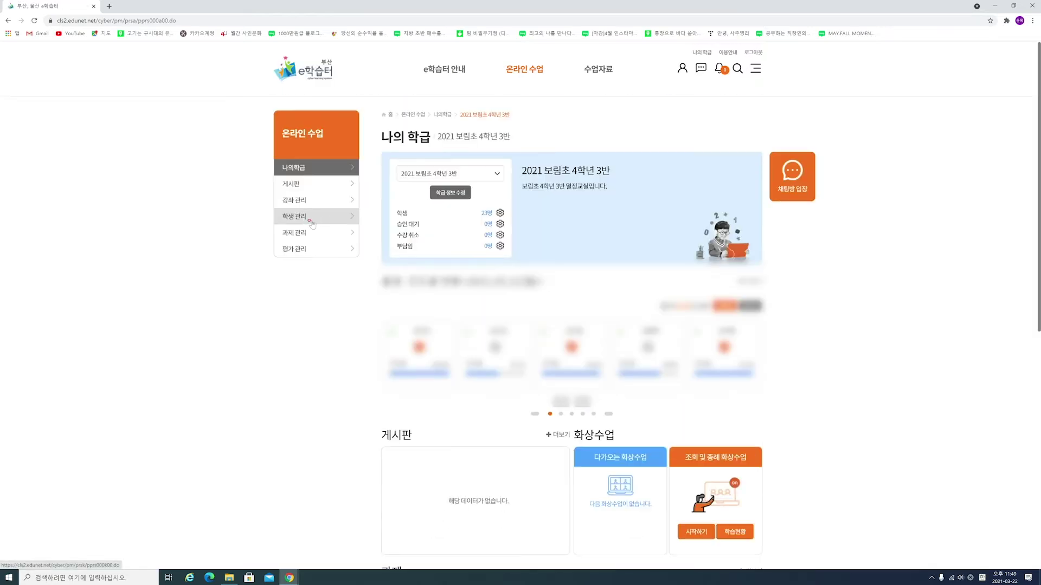
pyautogui.click(307, 204)
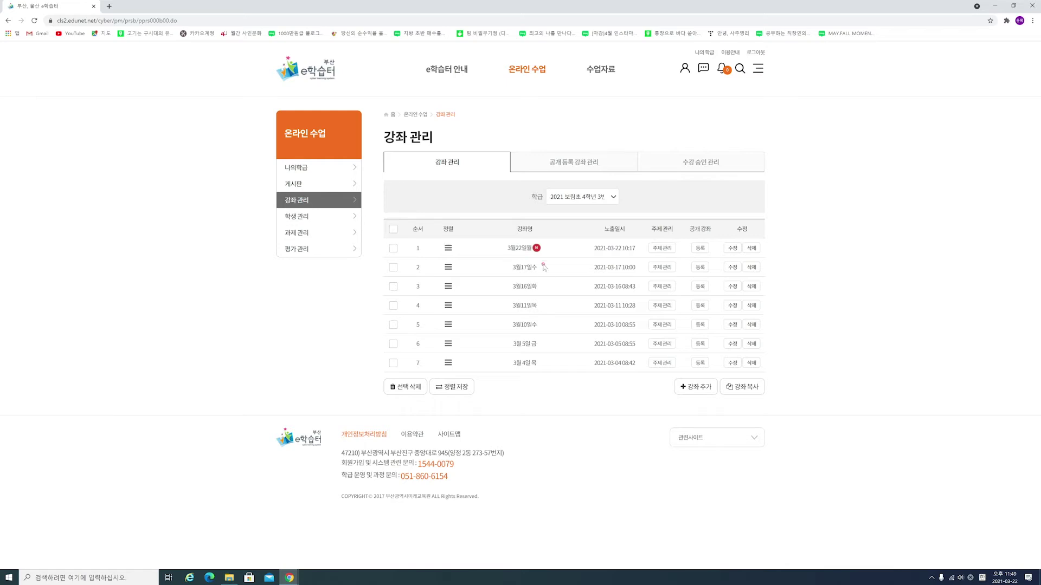
# View the contents of the 과학 and 체육 topics in the homeroom class's 3월22일월 course.
pyautogui.moveTo(534, 255)
pyautogui.mouseDown()
pyautogui.moveTo(513, 261)
pyautogui.moveTo(539, 252)
pyautogui.moveTo(510, 250)
pyautogui.mouseUp()
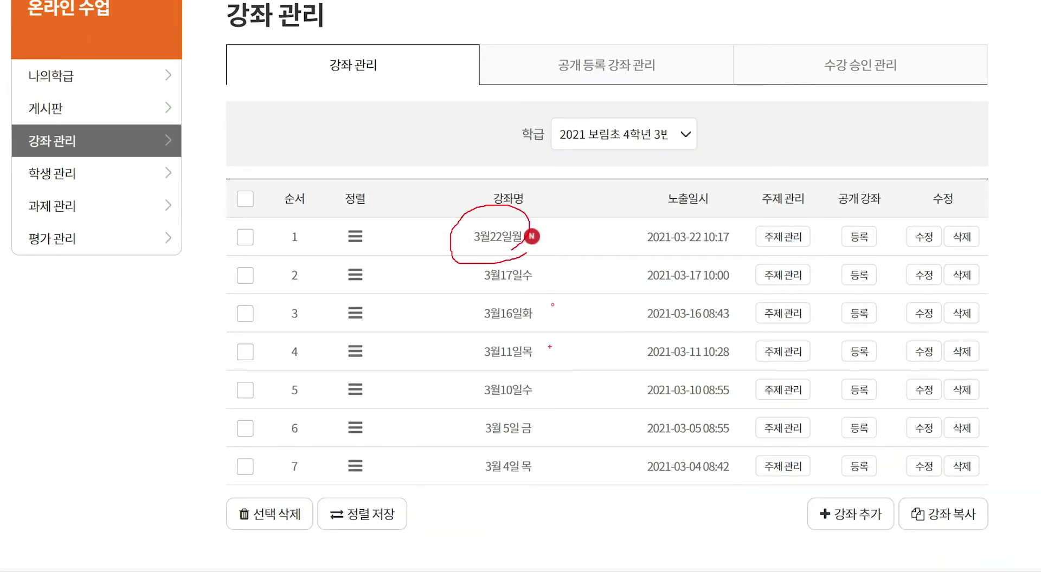
pyautogui.click(497, 237)
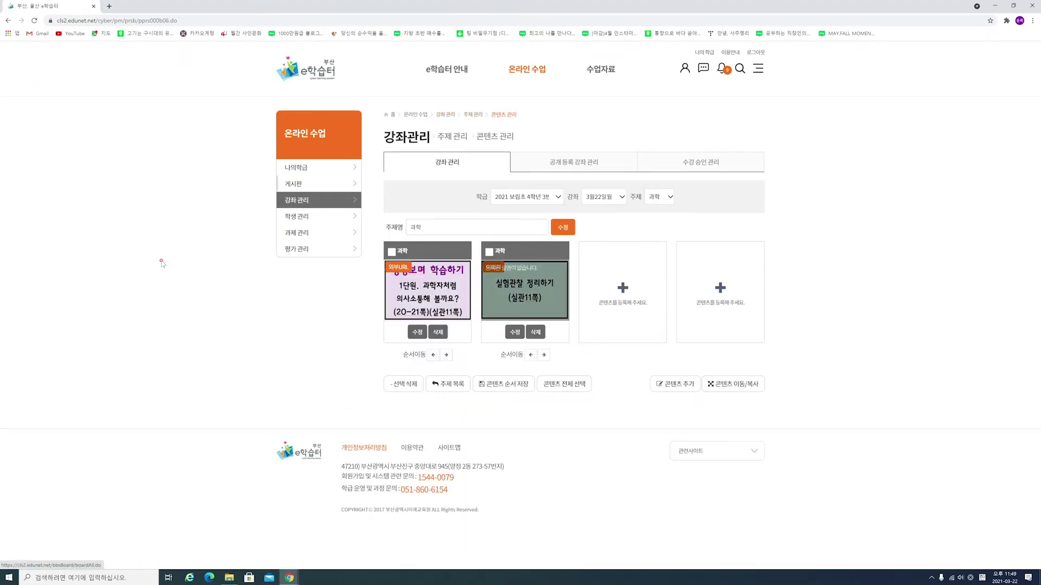
pyautogui.click(463, 385)
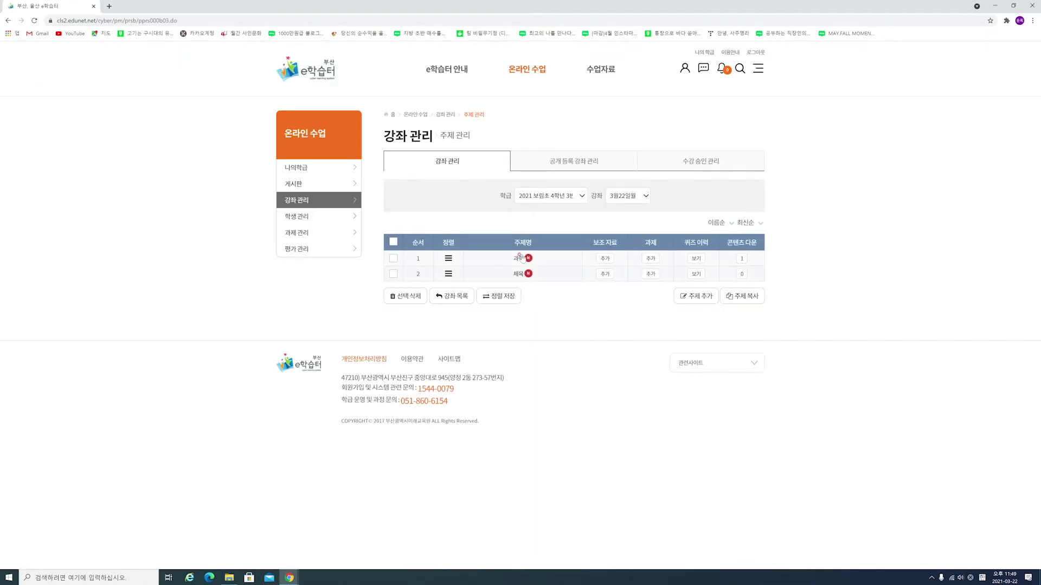
pyautogui.click(518, 274)
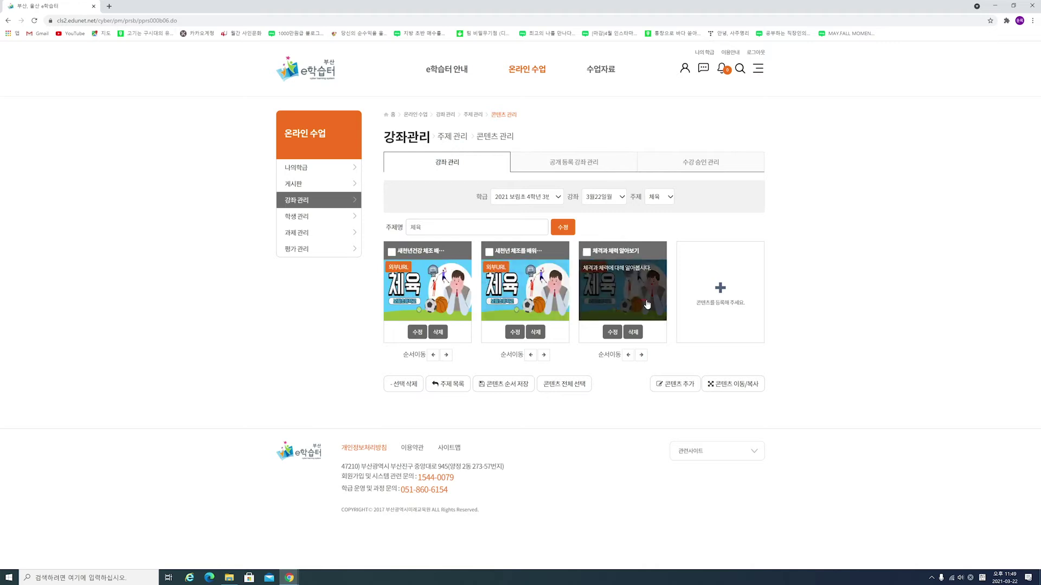
pyautogui.click(462, 384)
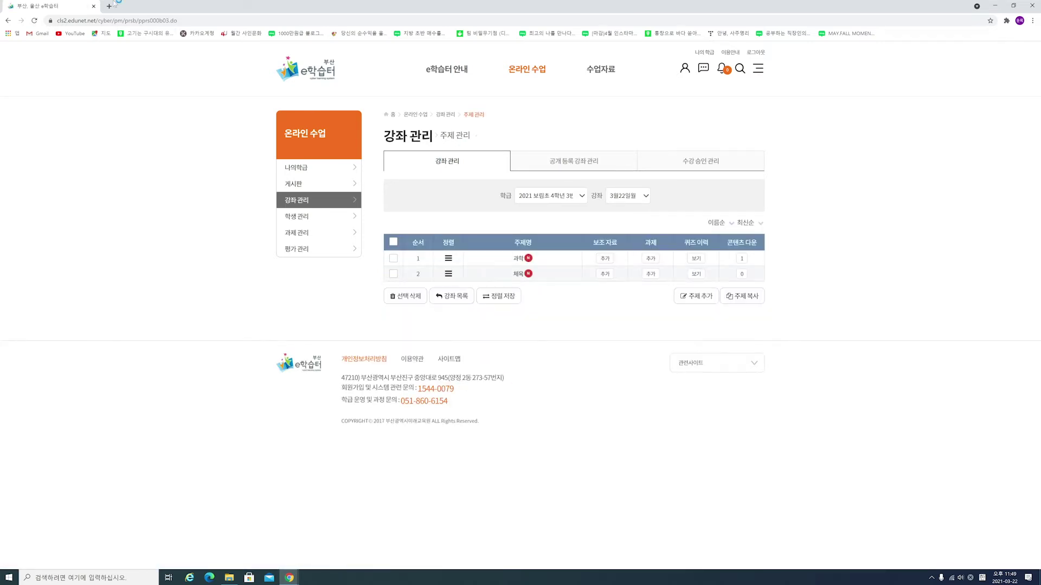
pyautogui.click(7, 21)
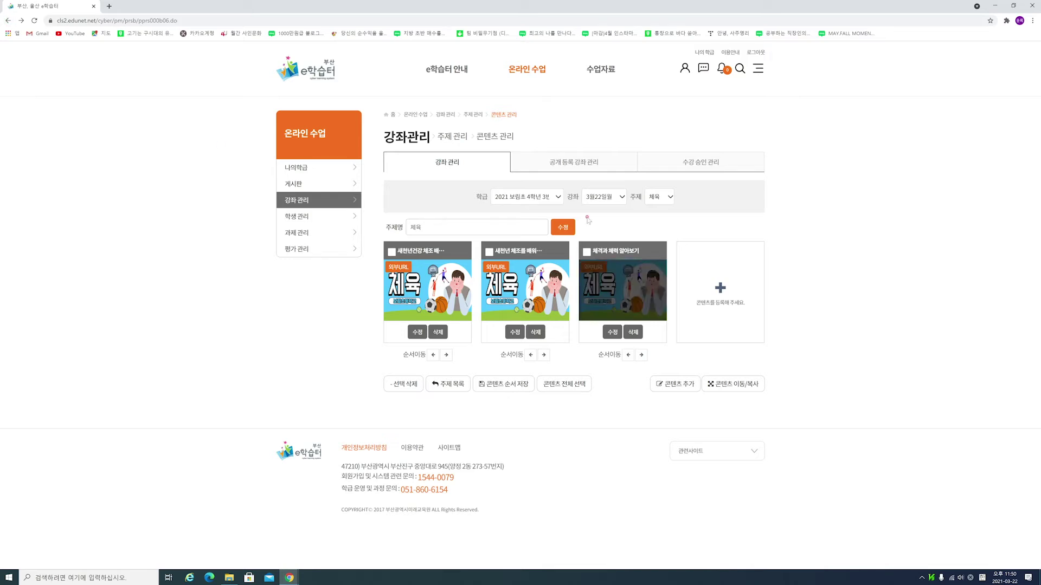
# Return to the homeroom class's course list, start copying a course (강좌 복사) and accept the copyright notice.
pyautogui.click(305, 200)
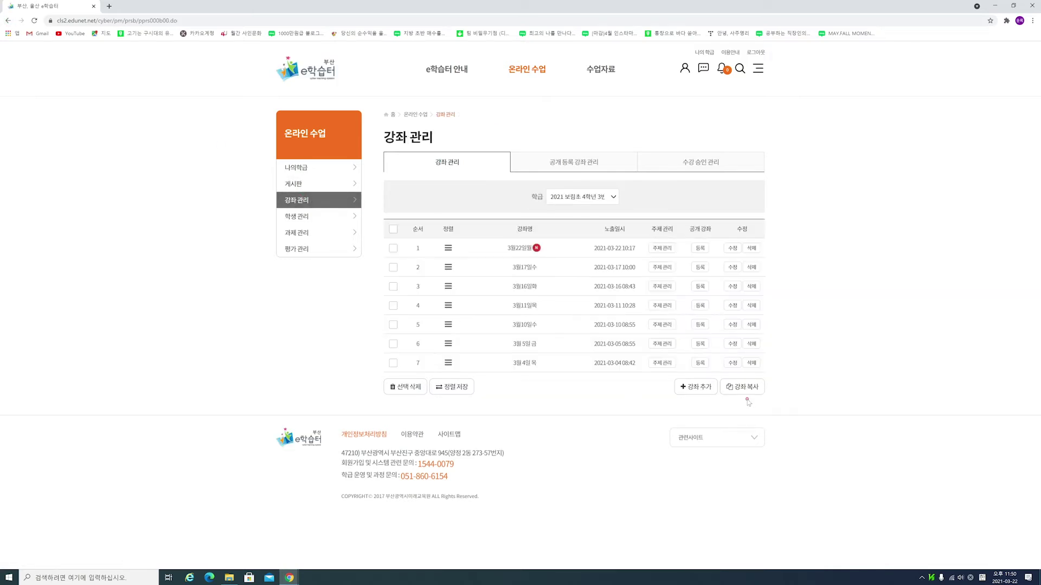
pyautogui.moveTo(748, 402)
pyautogui.mouseDown()
pyautogui.moveTo(769, 402)
pyautogui.moveTo(690, 392)
pyautogui.moveTo(747, 401)
pyautogui.moveTo(704, 347)
pyautogui.moveTo(742, 395)
pyautogui.mouseUp()
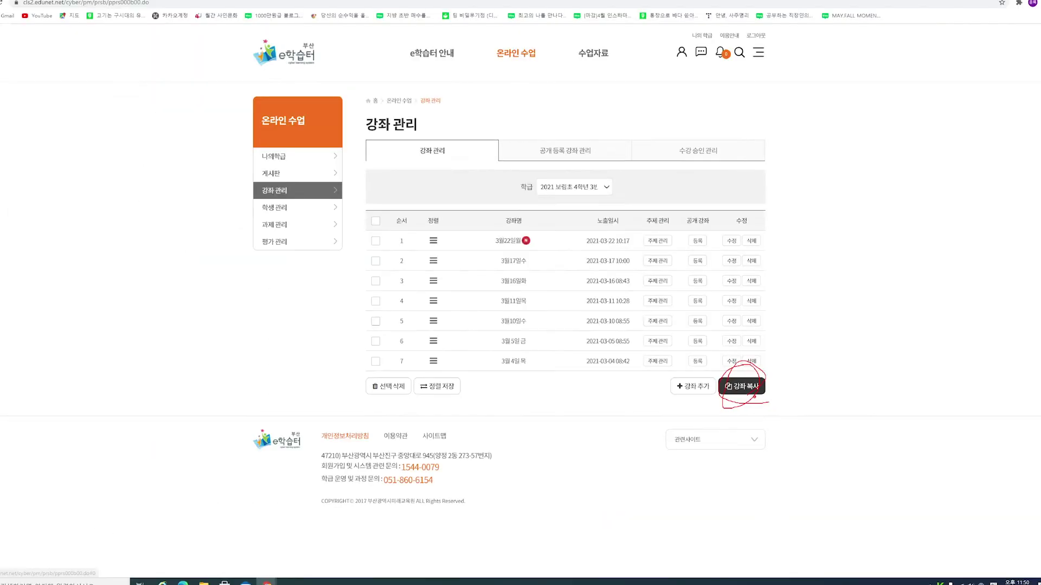
pyautogui.click(731, 376)
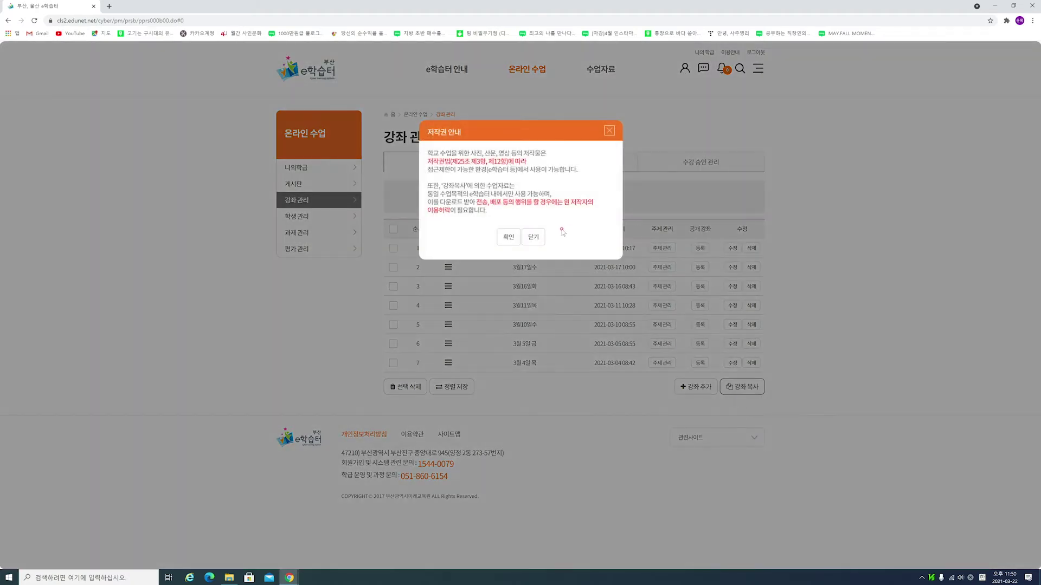
pyautogui.click(510, 238)
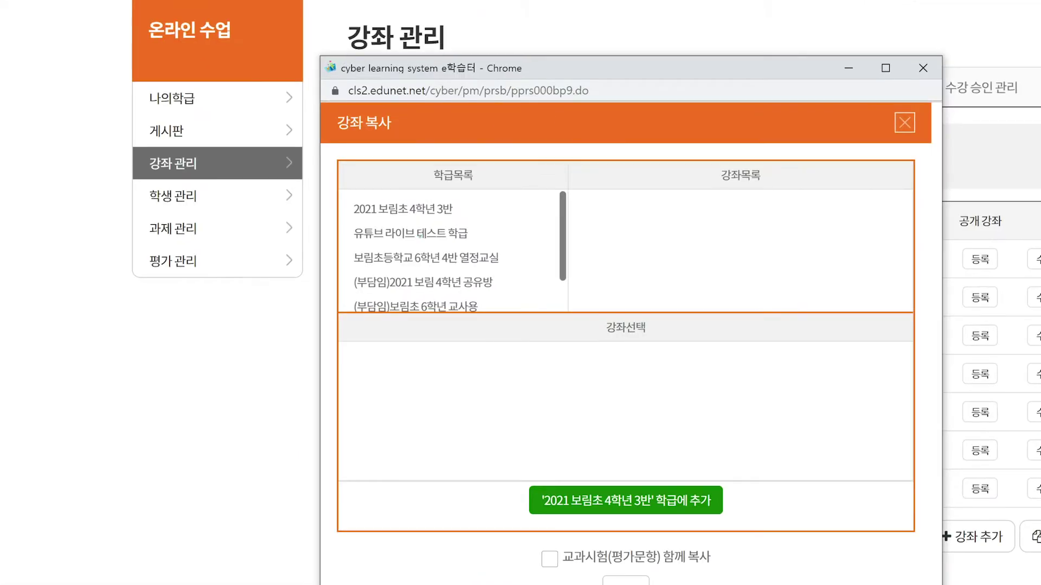
# Choose the 3월23일화 course of (부담임)2021 보림 4학년 공유방 and add it to the selection for 2021 보림초 4학년 3반.
pyautogui.moveTo(538, 334)
pyautogui.mouseDown()
pyautogui.moveTo(374, 320)
pyautogui.moveTo(512, 300)
pyautogui.moveTo(489, 342)
pyautogui.mouseUp()
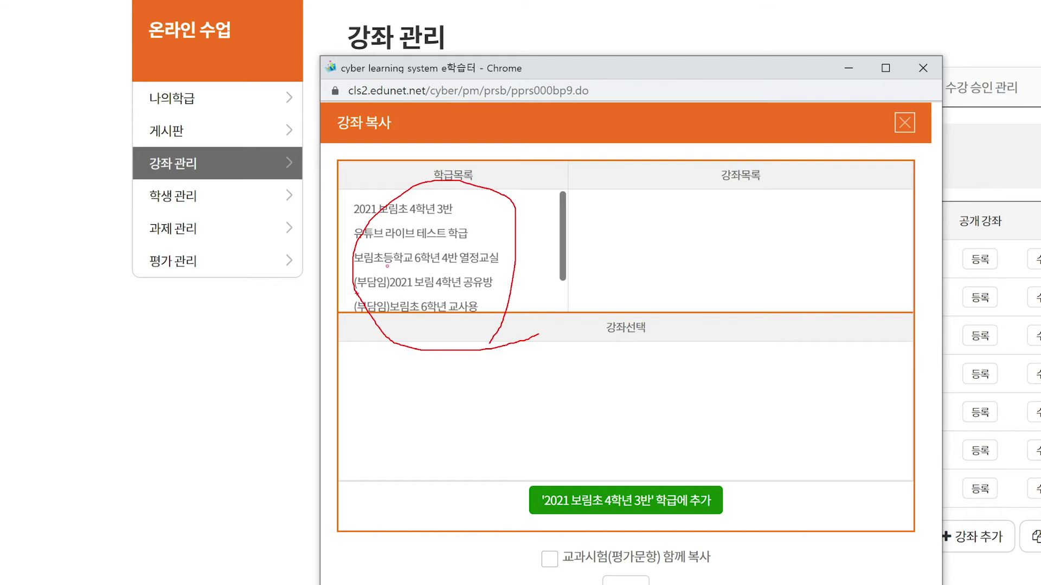
pyautogui.moveTo(346, 297); pyautogui.dragTo(507, 302)
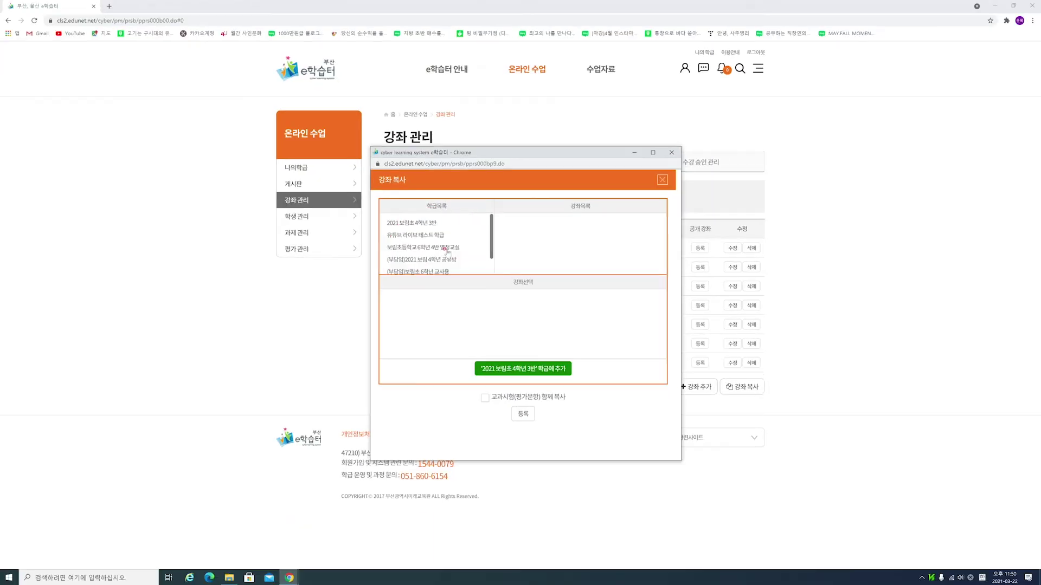
pyautogui.click(440, 260)
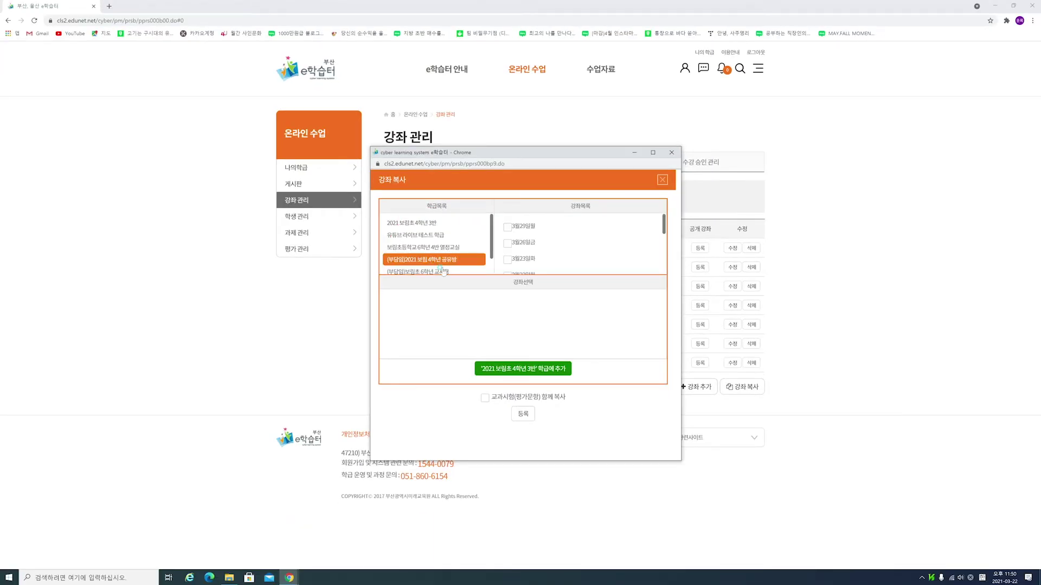
pyautogui.scroll(-1, 542, 235)
pyautogui.scroll(2, 537, 235)
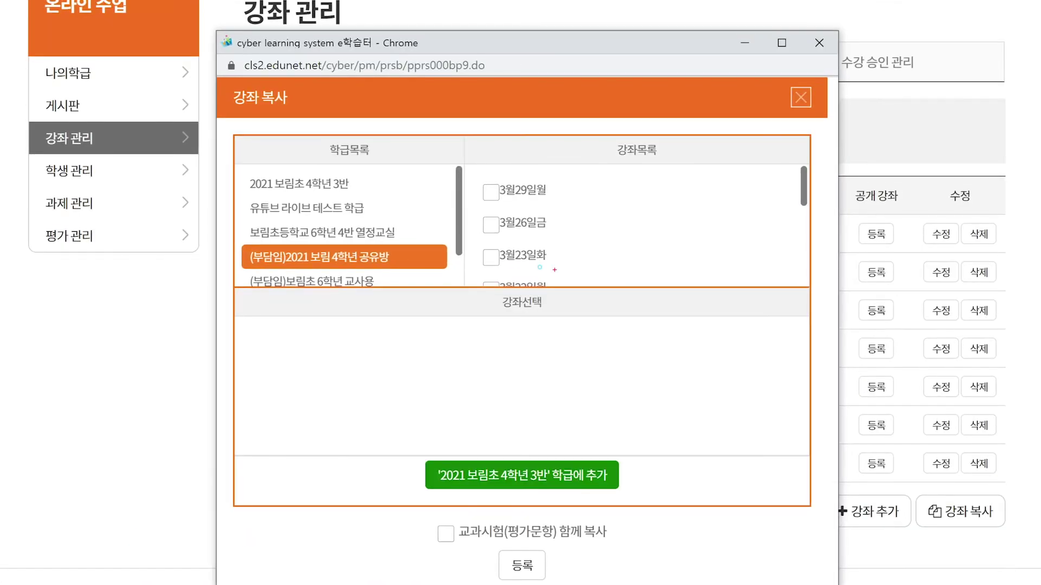
pyautogui.moveTo(554, 269)
pyautogui.mouseDown()
pyautogui.moveTo(461, 263)
pyautogui.moveTo(555, 271)
pyautogui.mouseUp()
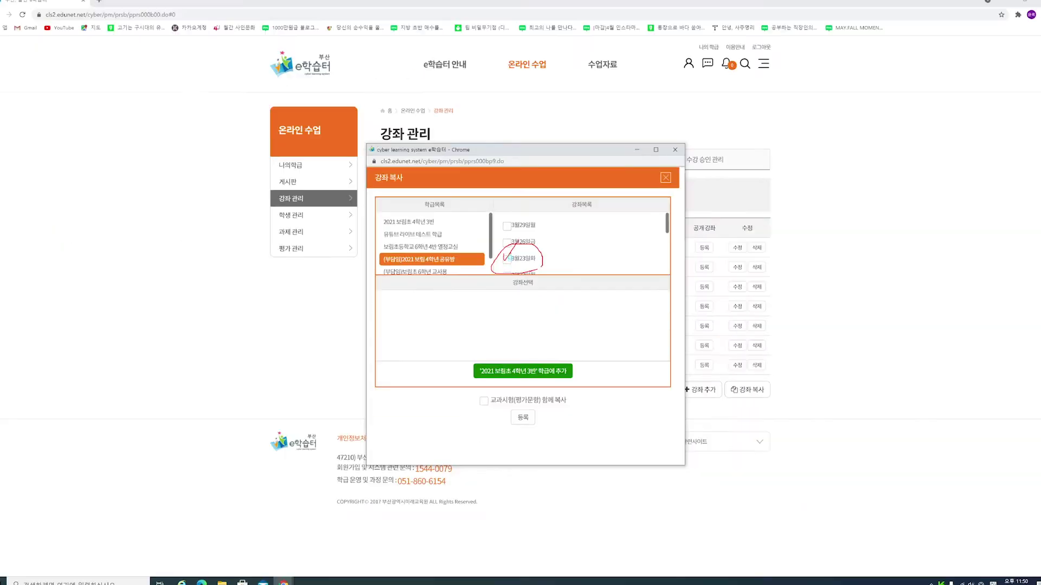
pyautogui.click(508, 260)
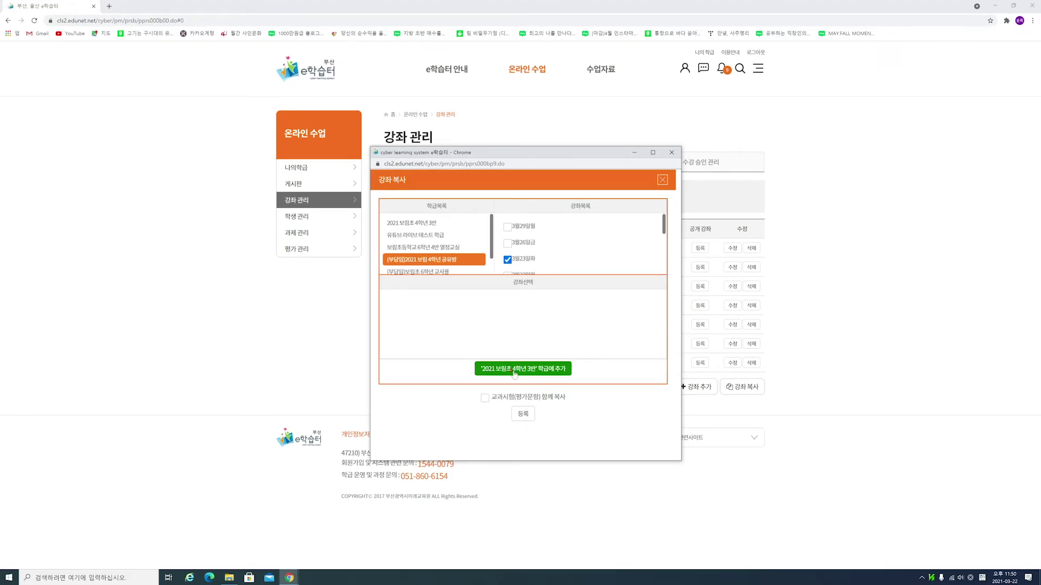
pyautogui.click(497, 370)
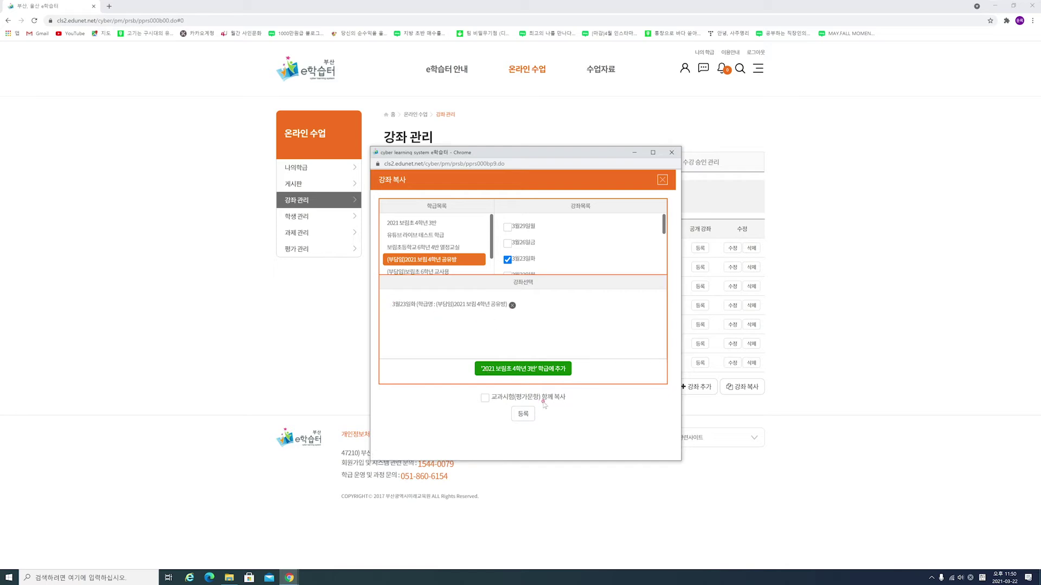
# Register the course copy with 교과시험(평가문항) 함께 복사 left off, and check the 3월23일화 entry in the course list.
pyautogui.click(485, 398)
pyautogui.click(485, 399)
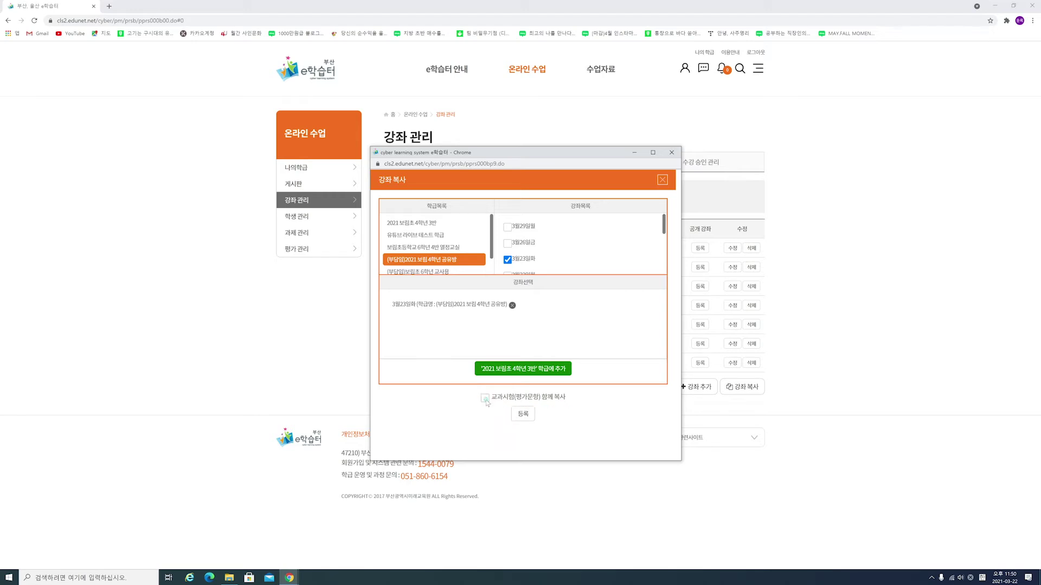
pyautogui.click(524, 414)
pyautogui.click(626, 332)
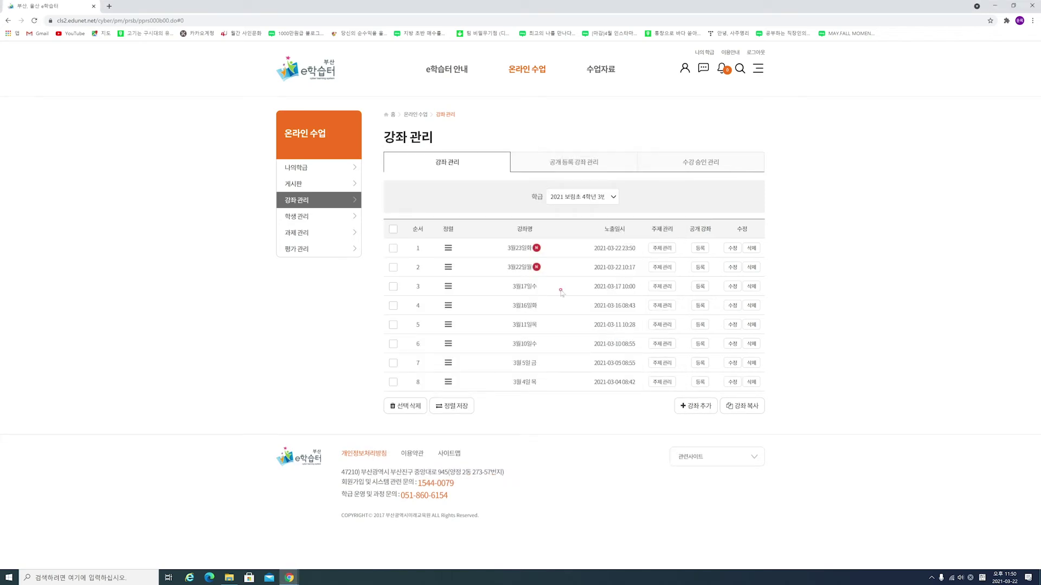
pyautogui.moveTo(498, 246); pyautogui.dragTo(540, 254)
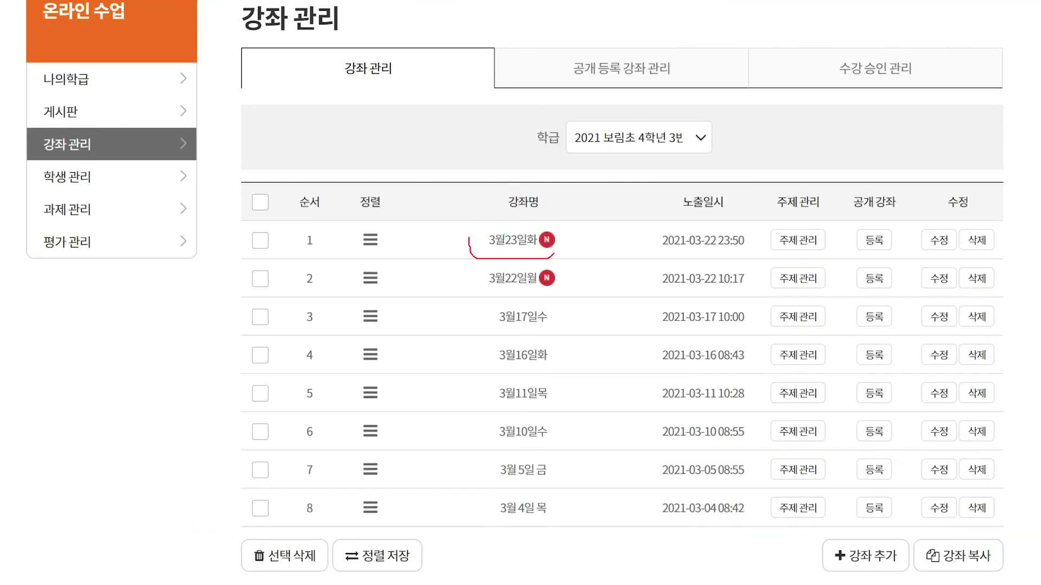
pyautogui.moveTo(469, 237); pyautogui.dragTo(562, 258)
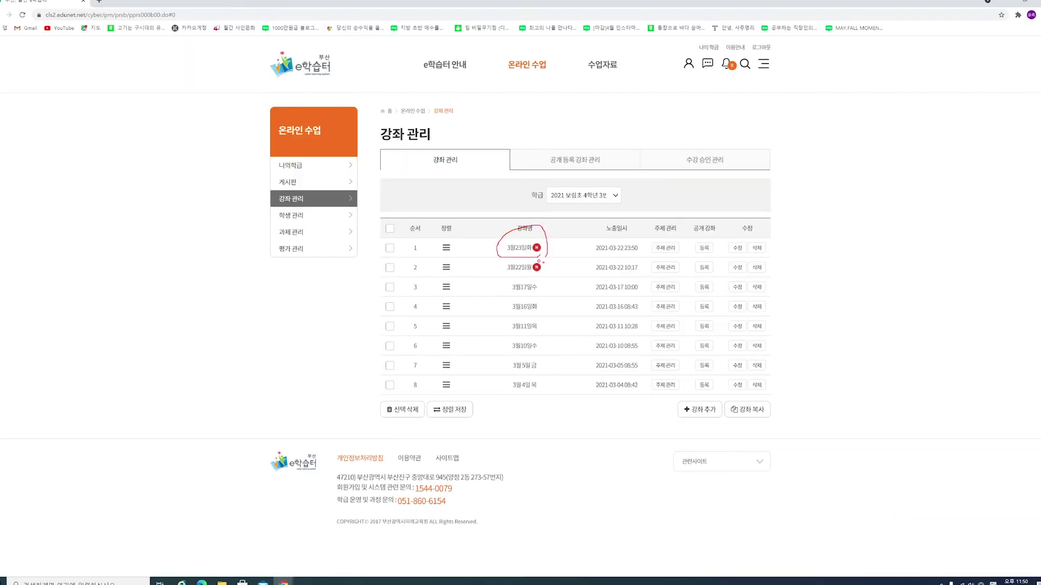
# View the contents of the 미술 topic in the homeroom class's 3월23일화 course and return to its topic list.
pyautogui.click(512, 239)
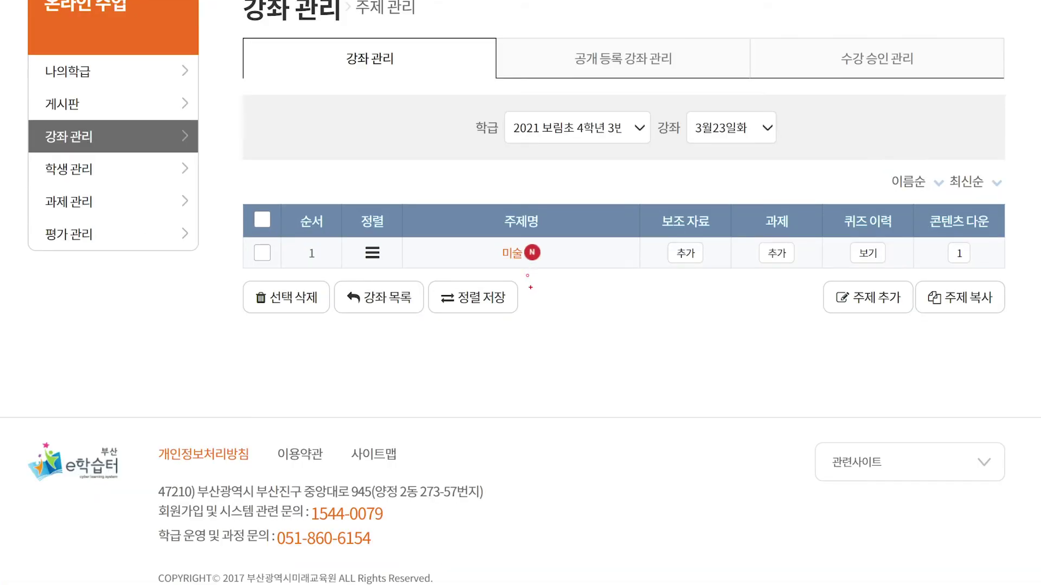
pyautogui.moveTo(556, 265)
pyautogui.mouseDown()
pyautogui.moveTo(522, 275)
pyautogui.moveTo(532, 256)
pyautogui.mouseUp()
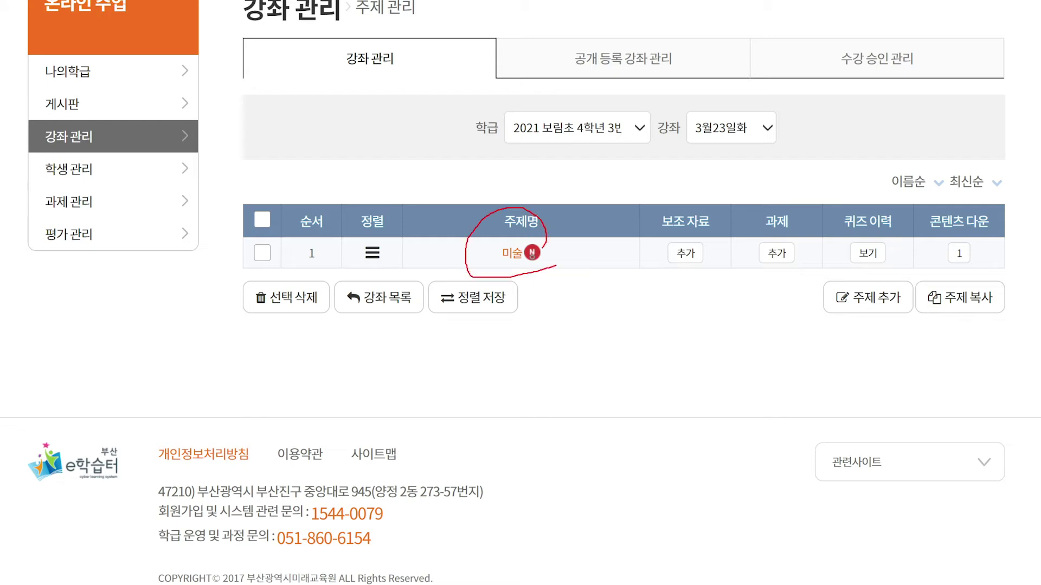
pyautogui.moveTo(474, 199); pyautogui.dragTo(543, 189)
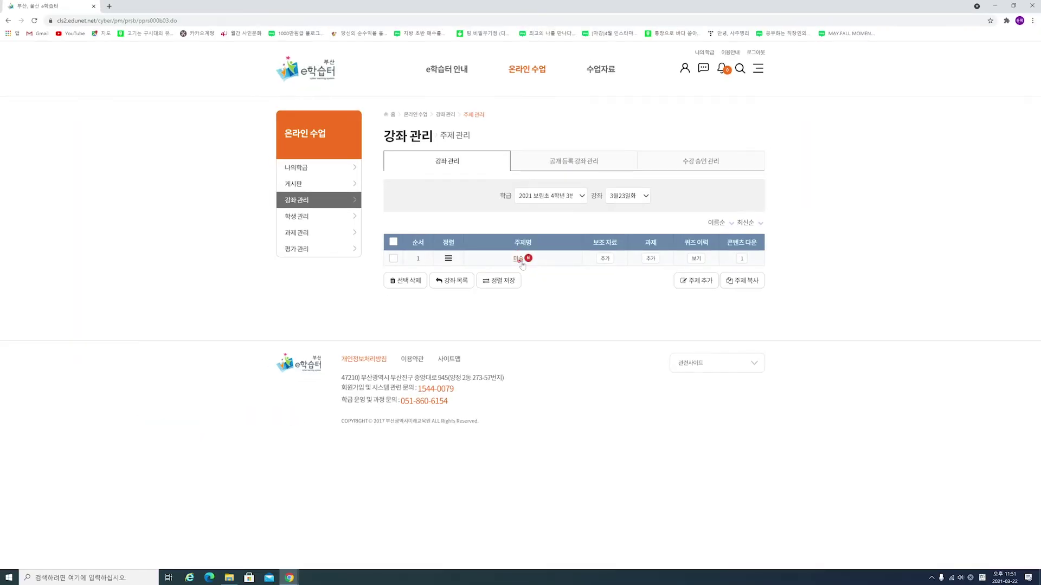
pyautogui.click(521, 261)
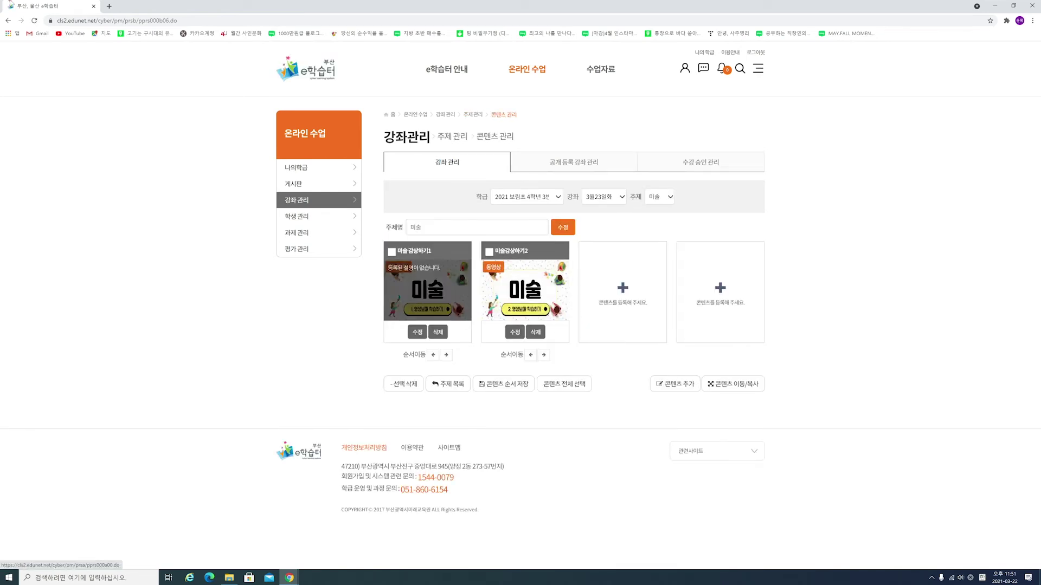
pyautogui.hotkey('alt', 'Left')
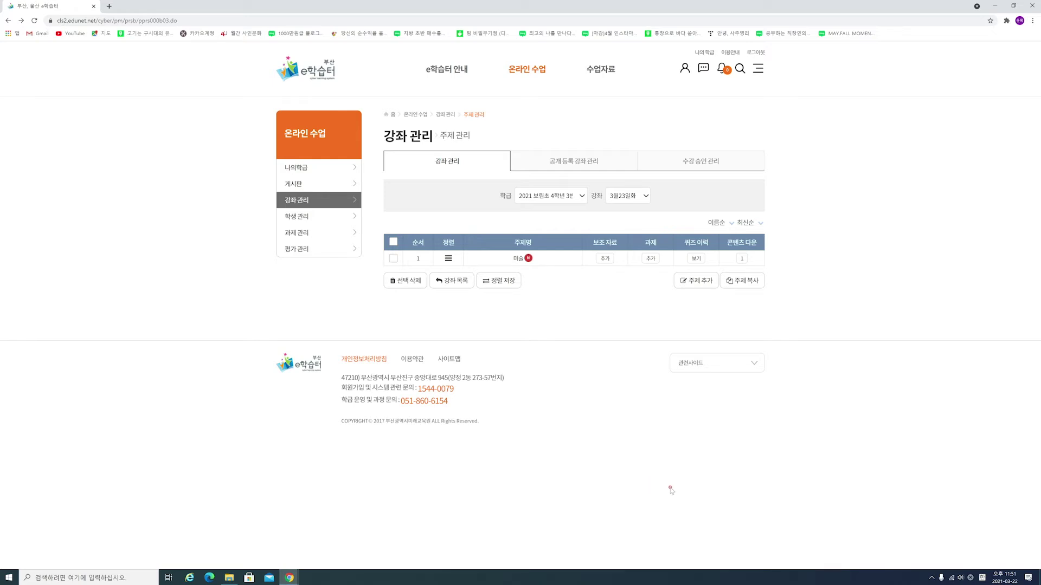
pyautogui.click(934, 578)
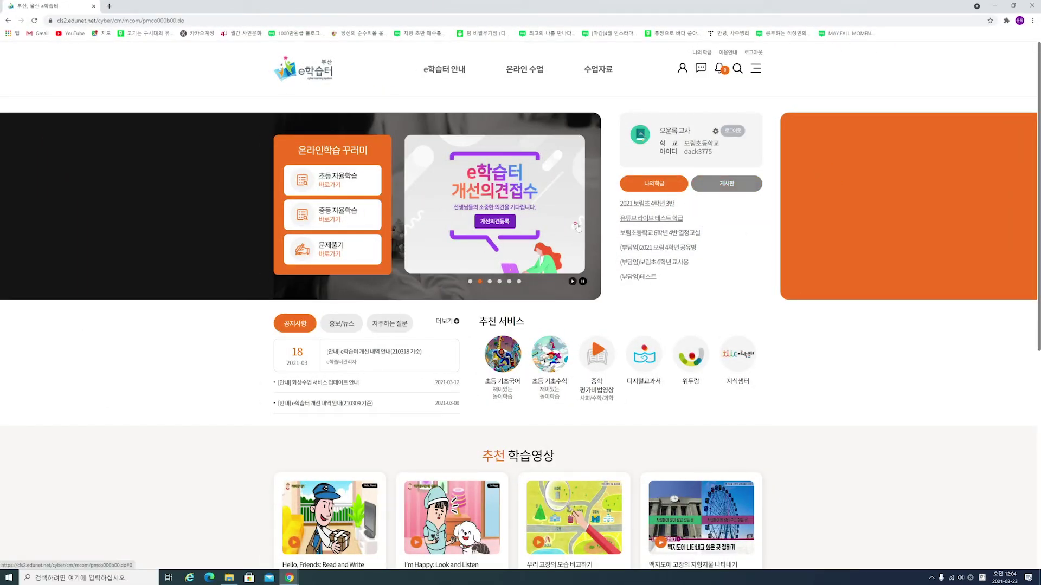
# Open the homeroom class 2021 보림초 4학년 3반 from the home page and show its course list.
pyautogui.click(532, 250)
pyautogui.click(647, 204)
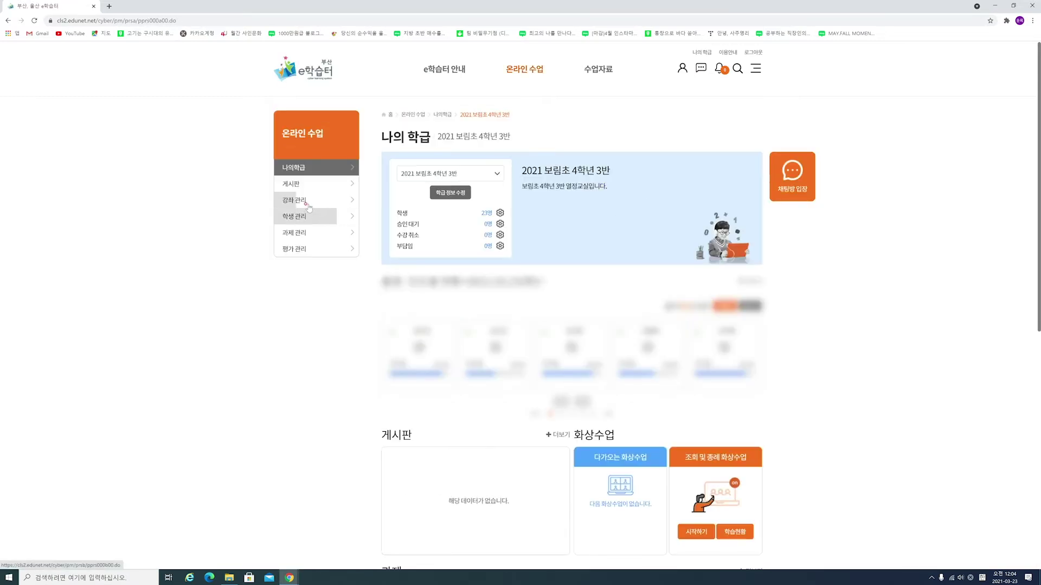
pyautogui.click(300, 200)
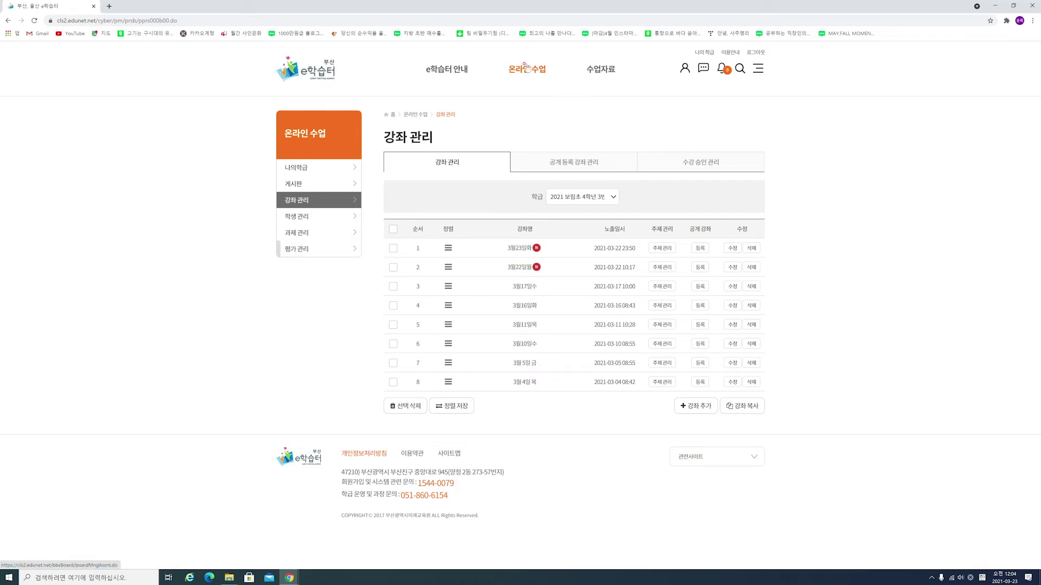
# Open the test-setting page (문제 출제) of the homeroom class's evaluation management (평가 관리).
pyautogui.moveTo(528, 192)
pyautogui.click(292, 250)
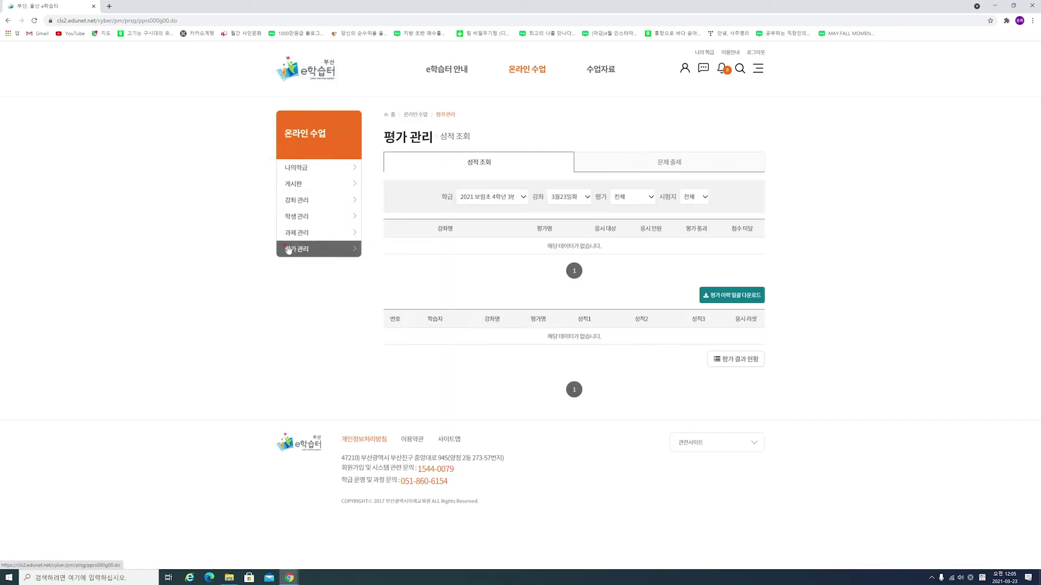
pyautogui.click(675, 159)
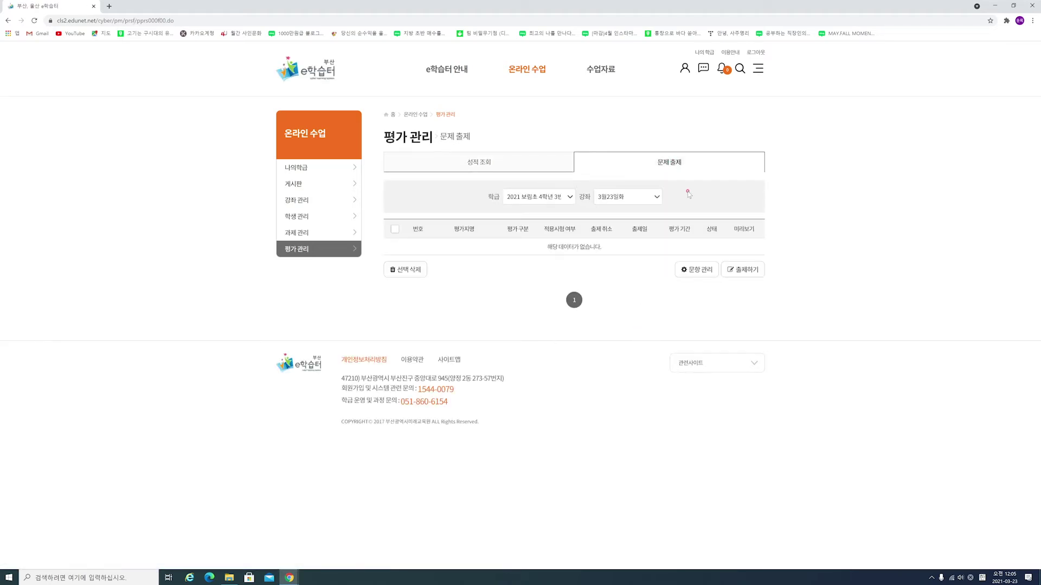
pyautogui.click(662, 163)
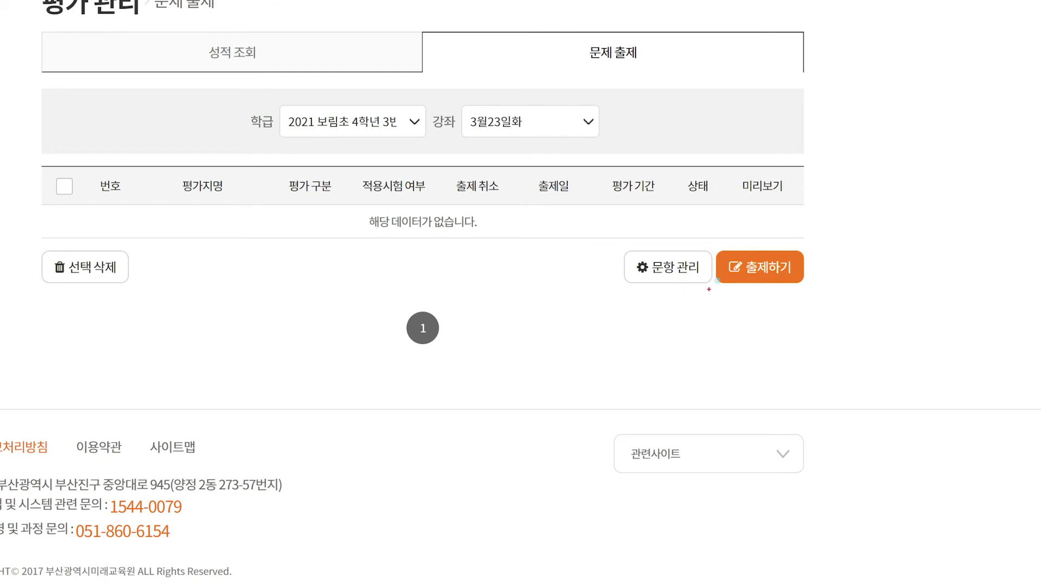
pyautogui.moveTo(709, 289)
pyautogui.mouseDown()
pyautogui.moveTo(669, 234)
pyautogui.moveTo(691, 287)
pyautogui.mouseUp()
pyautogui.moveTo(784, 287)
pyautogui.mouseDown()
pyautogui.moveTo(753, 291)
pyautogui.moveTo(791, 287)
pyautogui.mouseUp()
pyautogui.moveTo(744, 236)
pyautogui.mouseDown()
pyautogui.moveTo(749, 274)
pyautogui.moveTo(829, 198)
pyautogui.mouseUp()
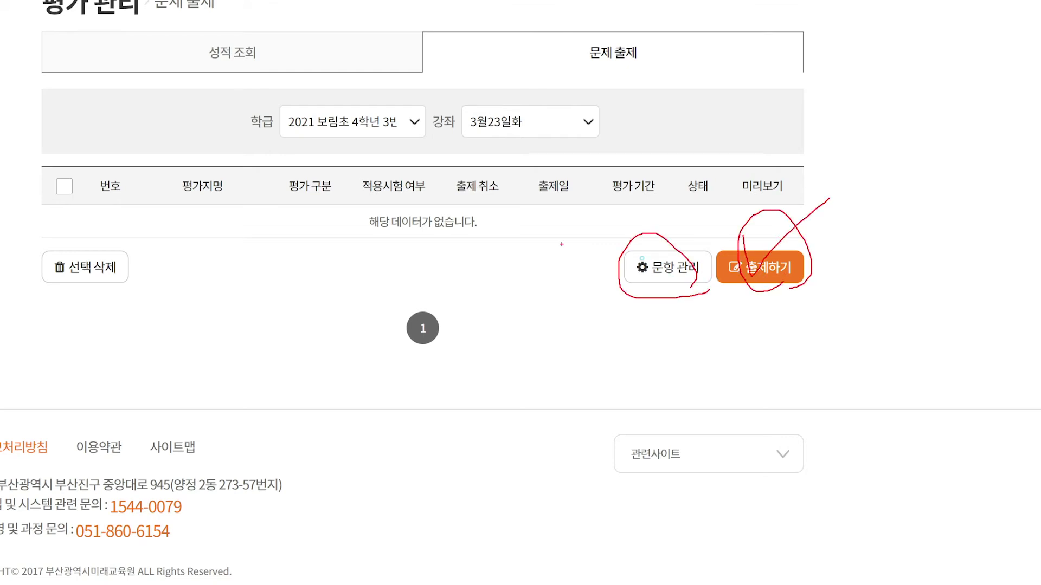
pyautogui.moveTo(549, 246)
pyautogui.mouseDown()
pyautogui.moveTo(49, 234)
pyautogui.moveTo(423, 185)
pyautogui.moveTo(941, 228)
pyautogui.moveTo(483, 174)
pyautogui.mouseUp()
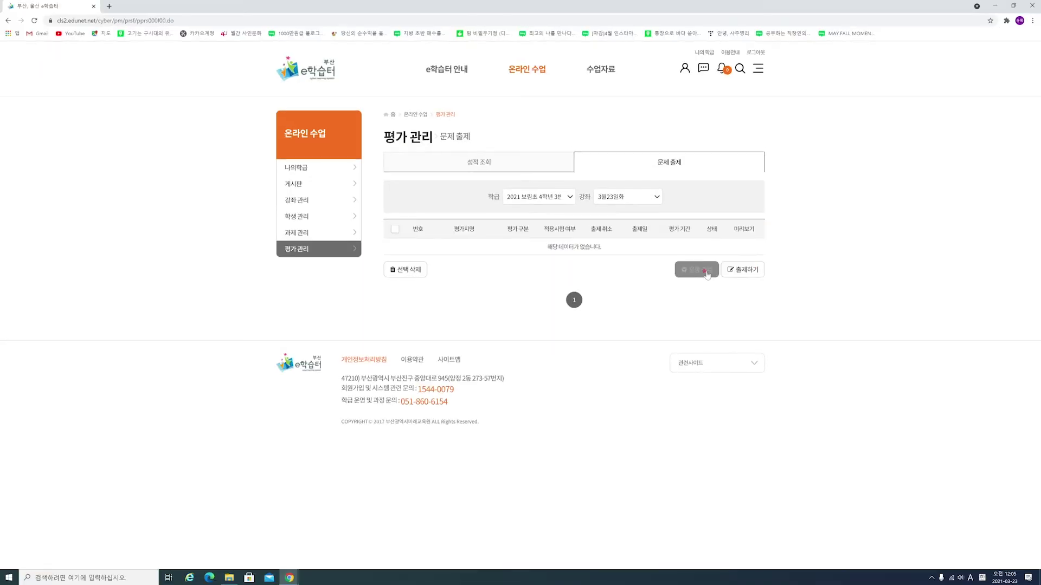
# Choose the 3월22일월 course and start setting a test for it, confirming the exam paper registration.
pyautogui.click(760, 267)
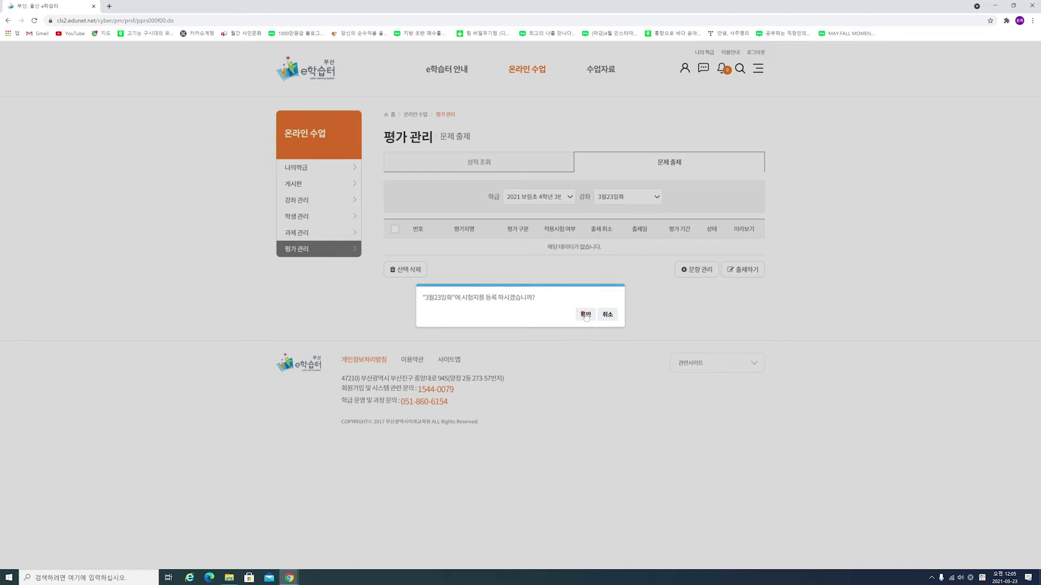
pyautogui.click(608, 314)
pyautogui.click(644, 198)
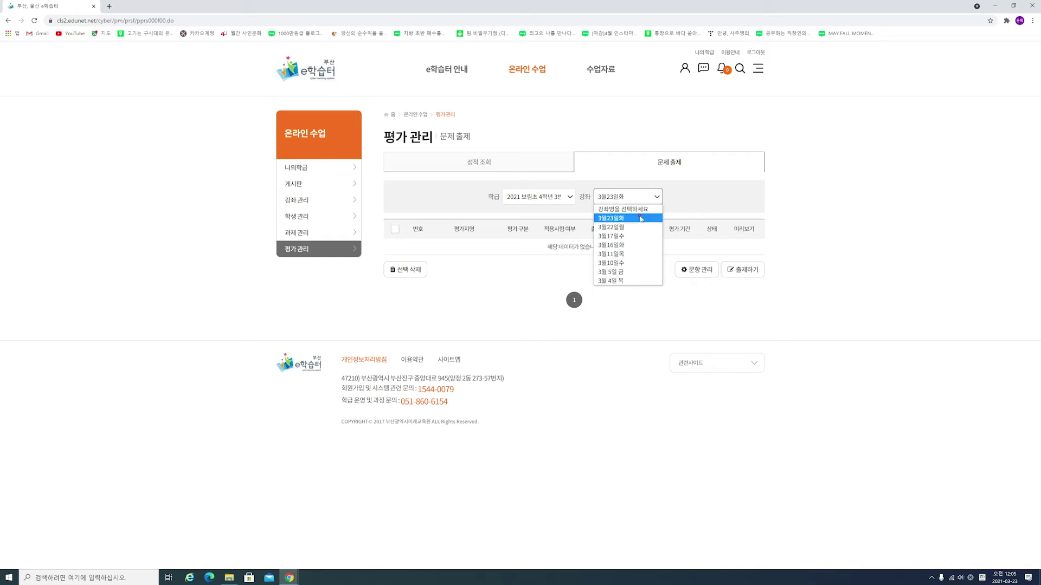
pyautogui.click(629, 228)
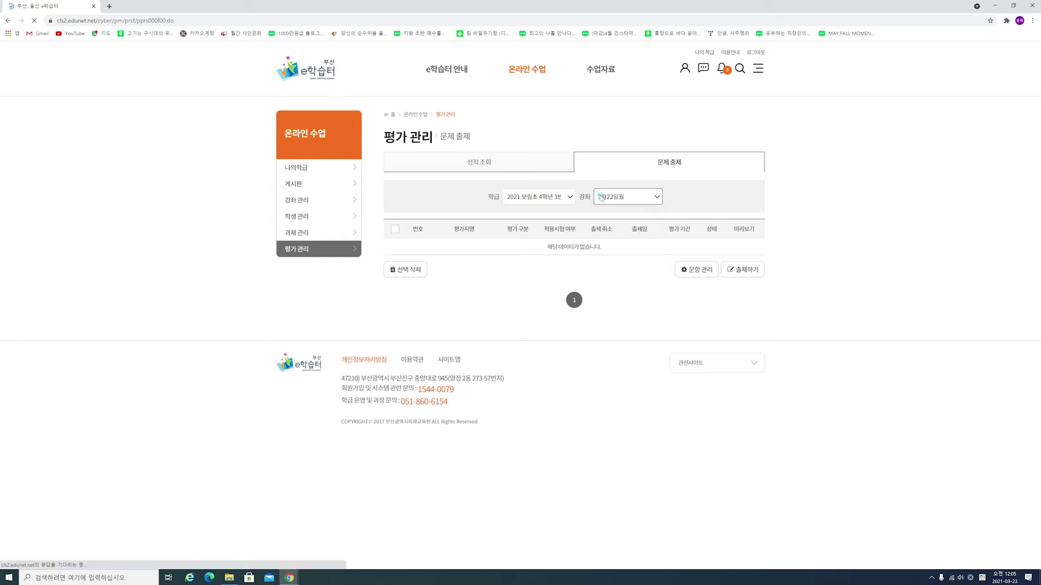
pyautogui.click(741, 272)
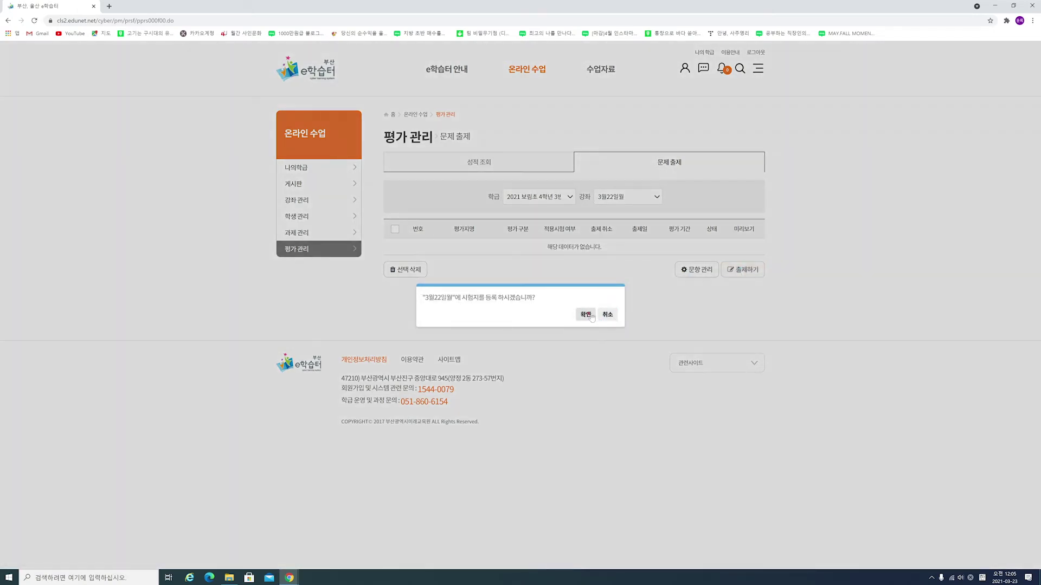
pyautogui.click(591, 313)
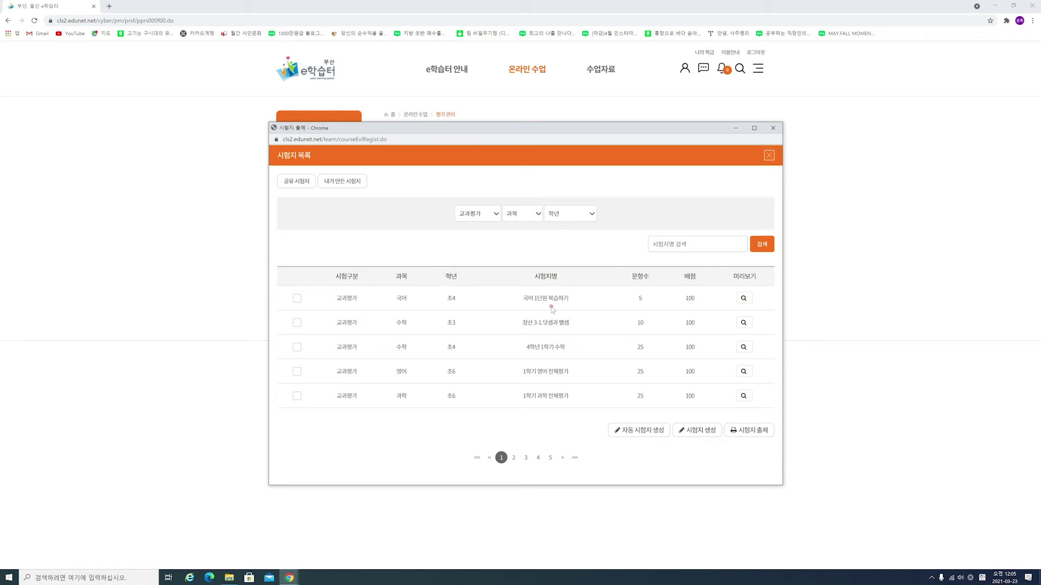
# Browse the exam paper list to page 4 and preview the 초3 수학 paper 장산6.자료의 정리.
pyautogui.click(516, 458)
pyautogui.click(526, 458)
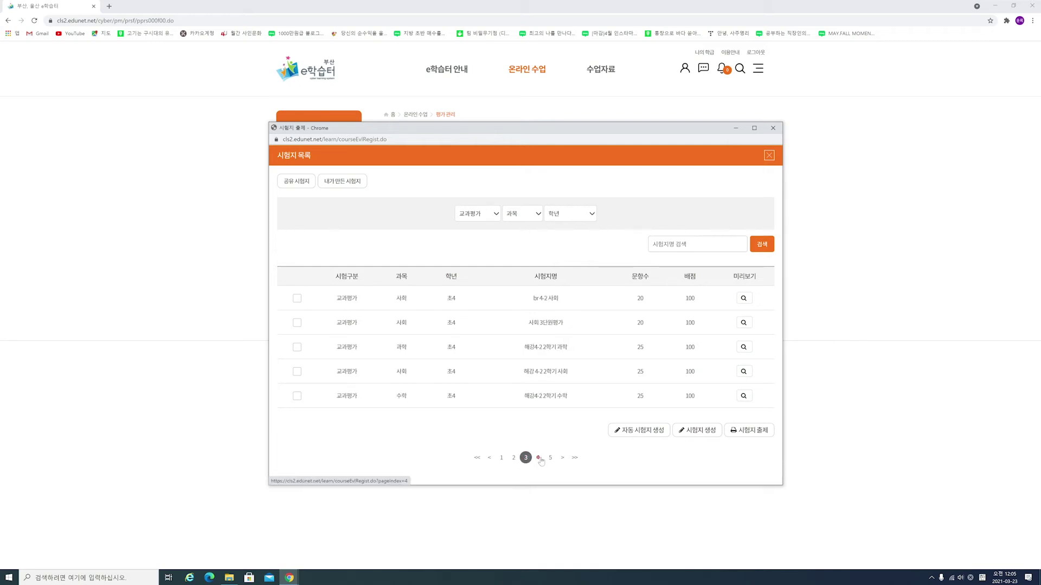
pyautogui.click(540, 459)
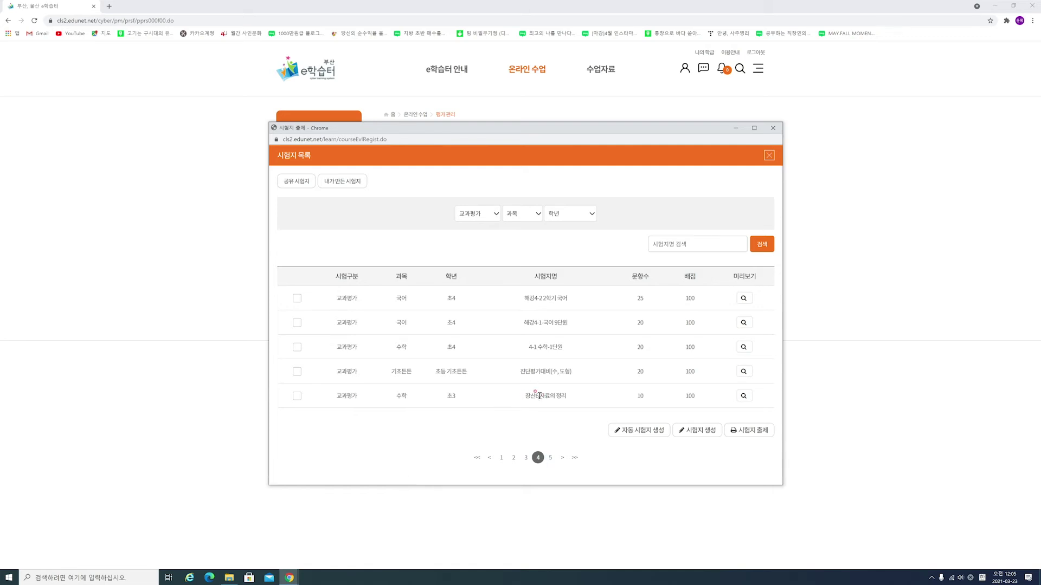
pyautogui.click(744, 396)
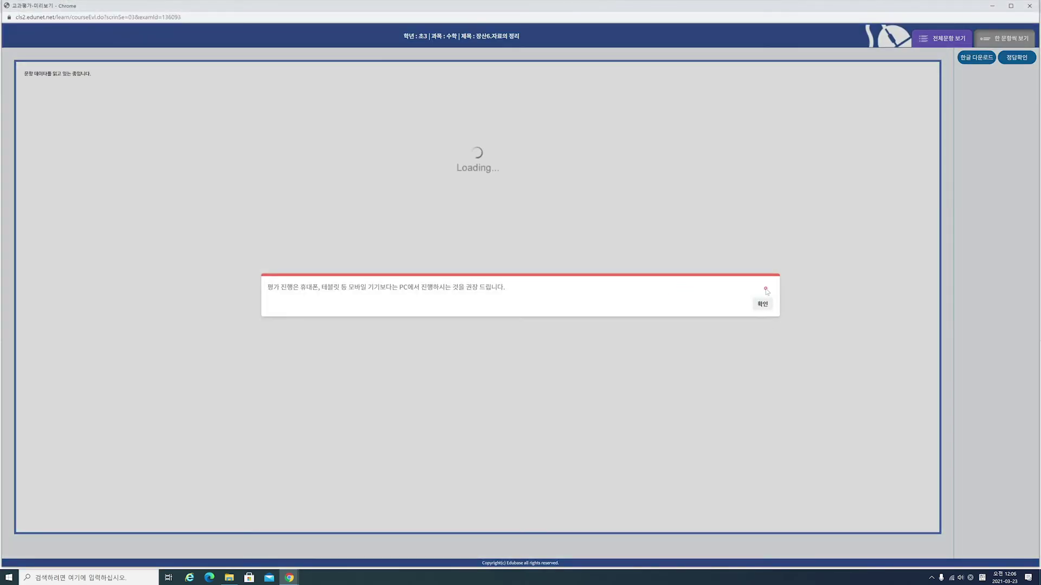
pyautogui.click(762, 305)
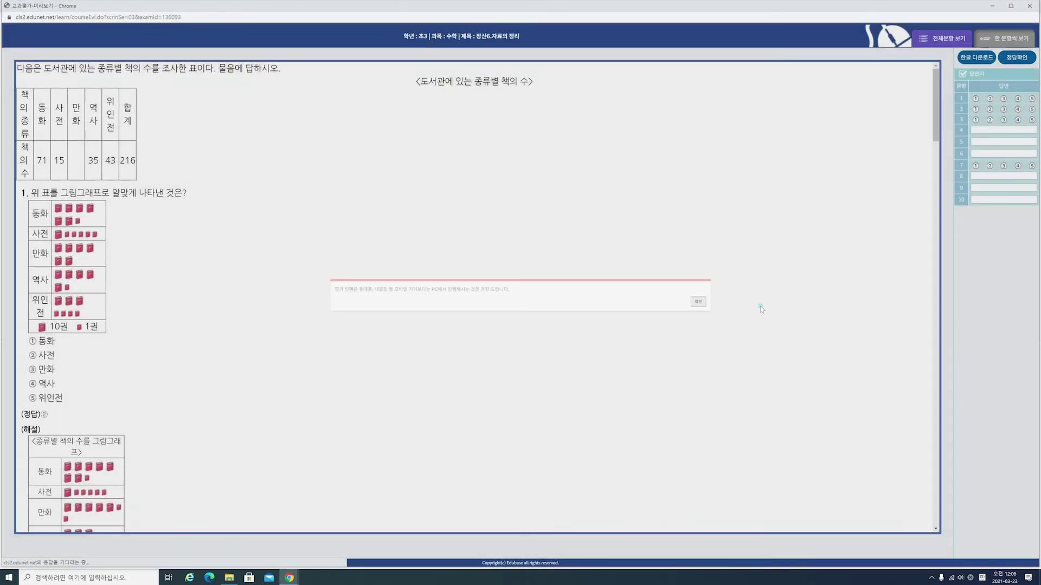
# Examine the previewed paper's questions, answers and explanations down to question 10, along with its answer sheet.
pyautogui.scroll(-4, 110, 281)
pyautogui.scroll(-18, 110, 281)
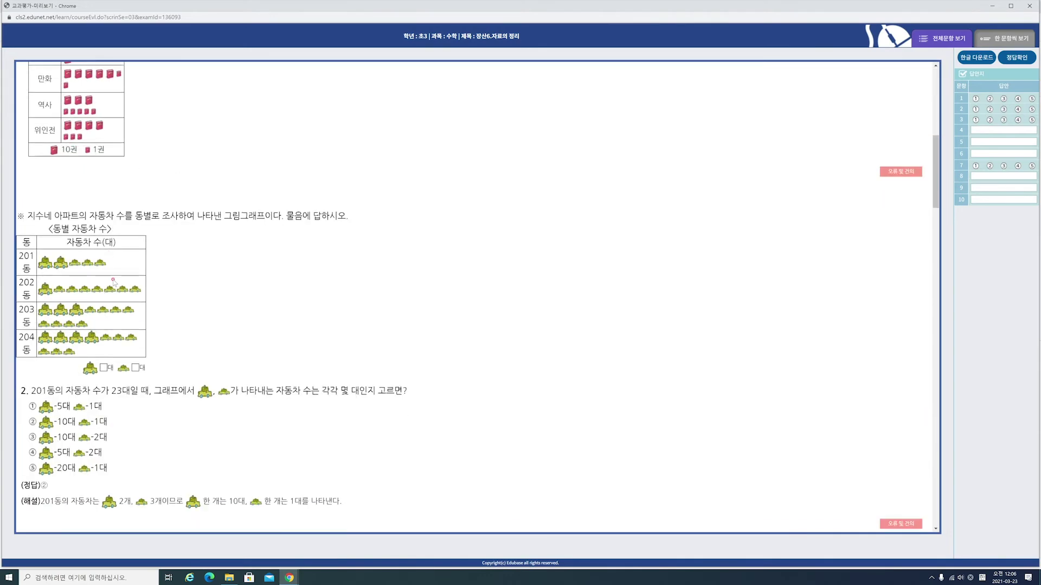
pyautogui.scroll(-15, 139, 286)
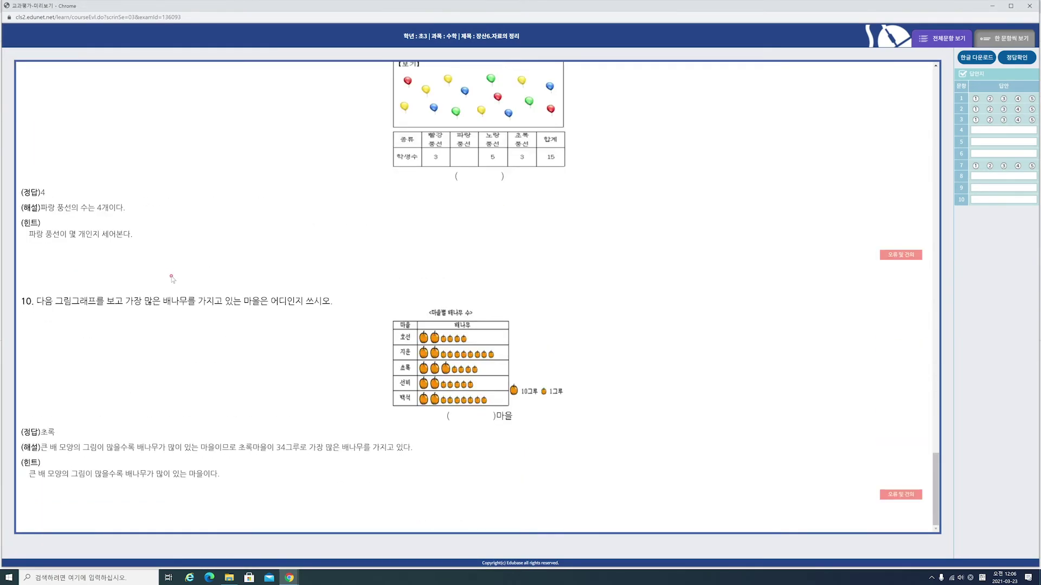
pyautogui.scroll(12, 174, 275)
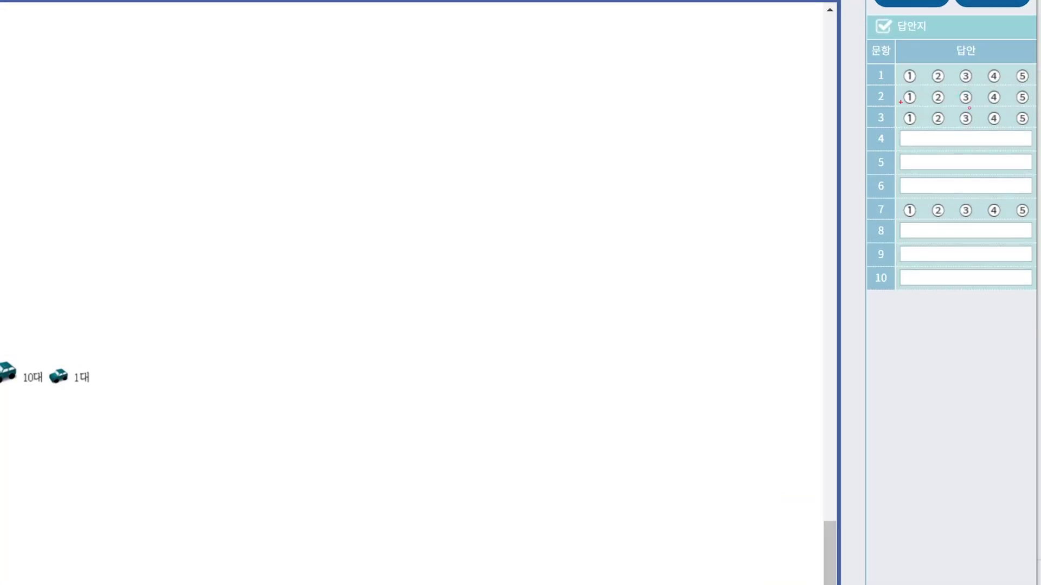
pyautogui.scroll(-5, 96, 416)
pyautogui.scroll(10, 96, 417)
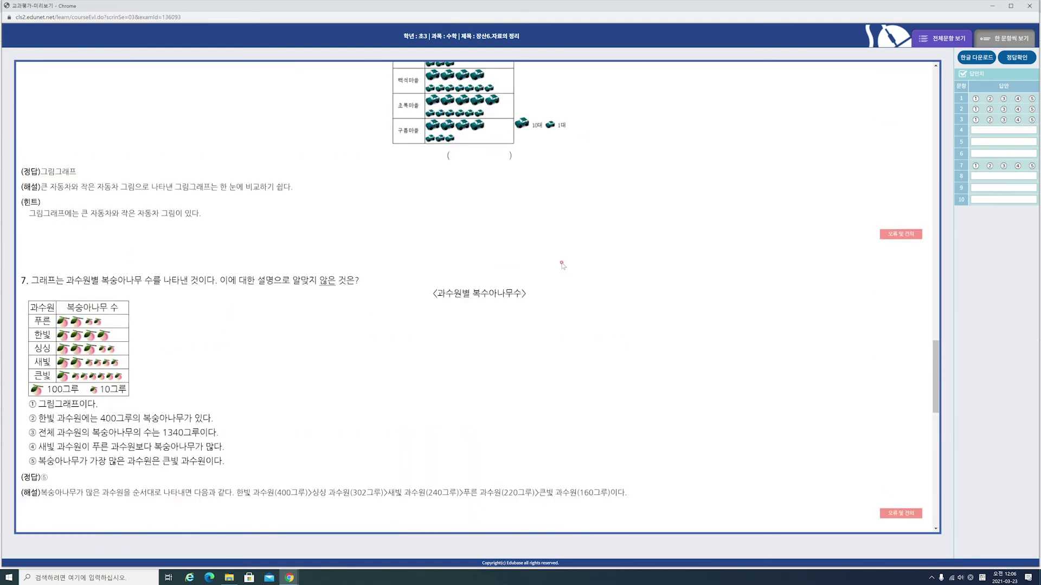
pyautogui.scroll(15, 574, 267)
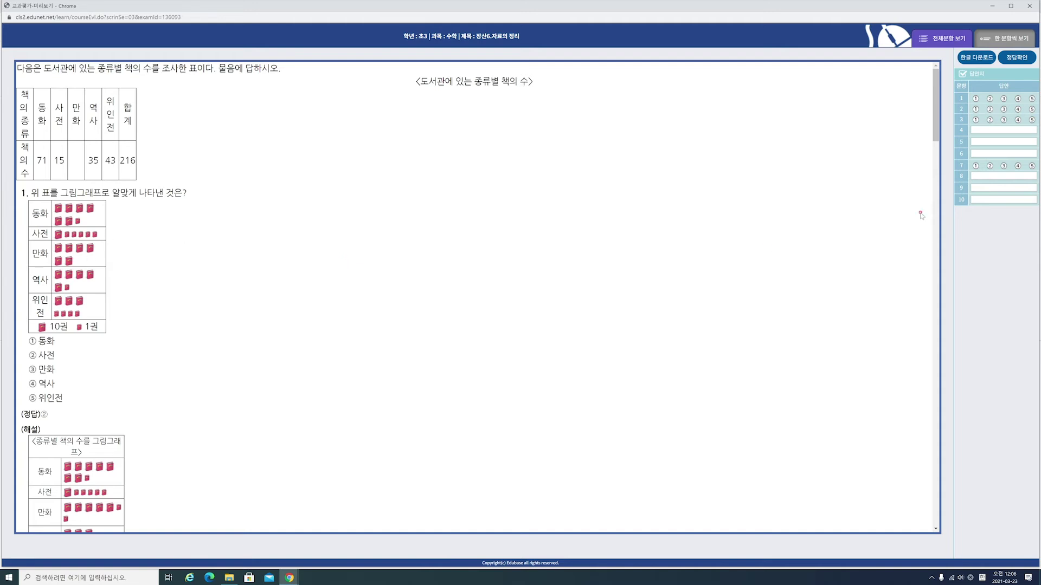
# Try marking sample answers 4, 3 and 2 for questions 1 to 3 on the answer sheet, and close the preview.
pyautogui.click(989, 99)
pyautogui.click(1003, 98)
pyautogui.click(1018, 99)
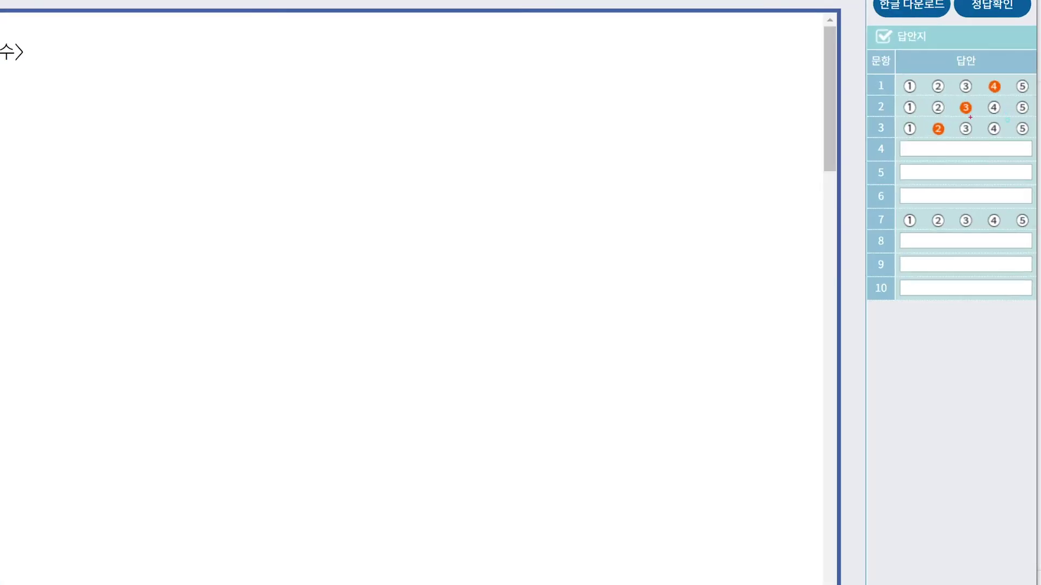
pyautogui.moveTo(900, 75); pyautogui.dragTo(896, 81)
pyautogui.moveTo(1003, 158); pyautogui.dragTo(1030, 144)
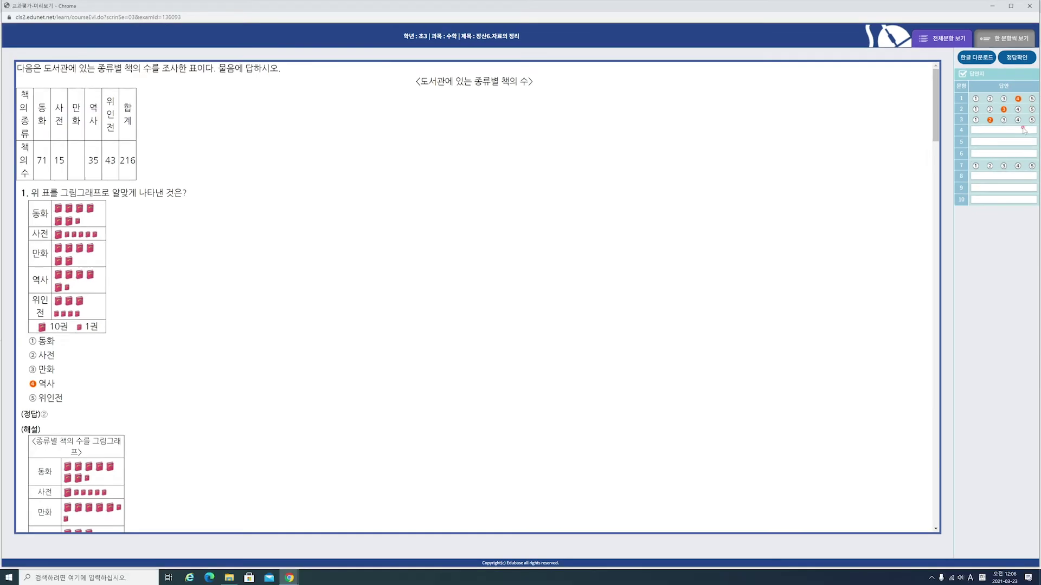
pyautogui.scroll(-10, 586, 288)
pyautogui.scroll(6, 609, 280)
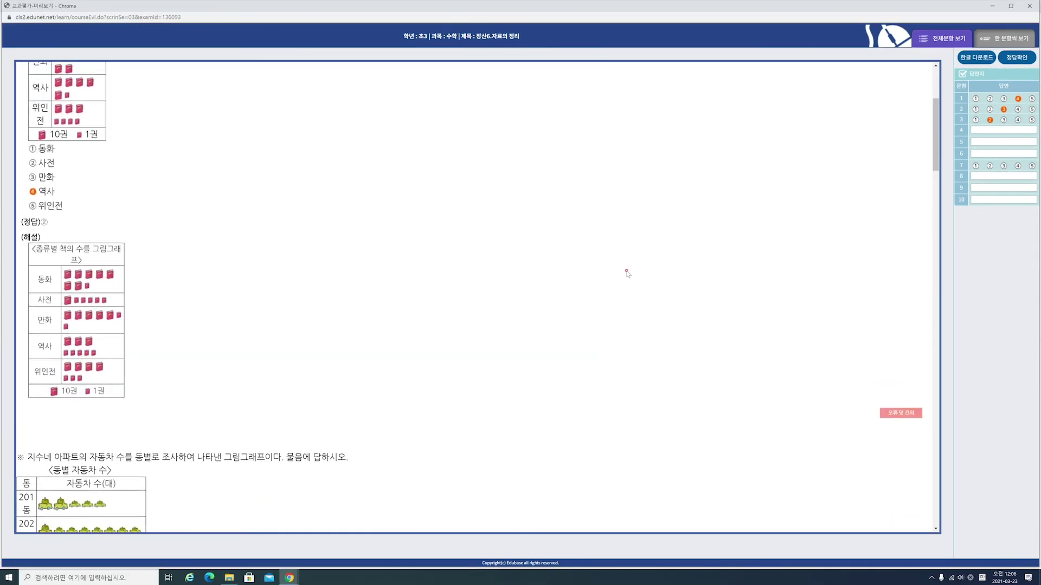
pyautogui.scroll(4, 626, 273)
pyautogui.click(1029, 7)
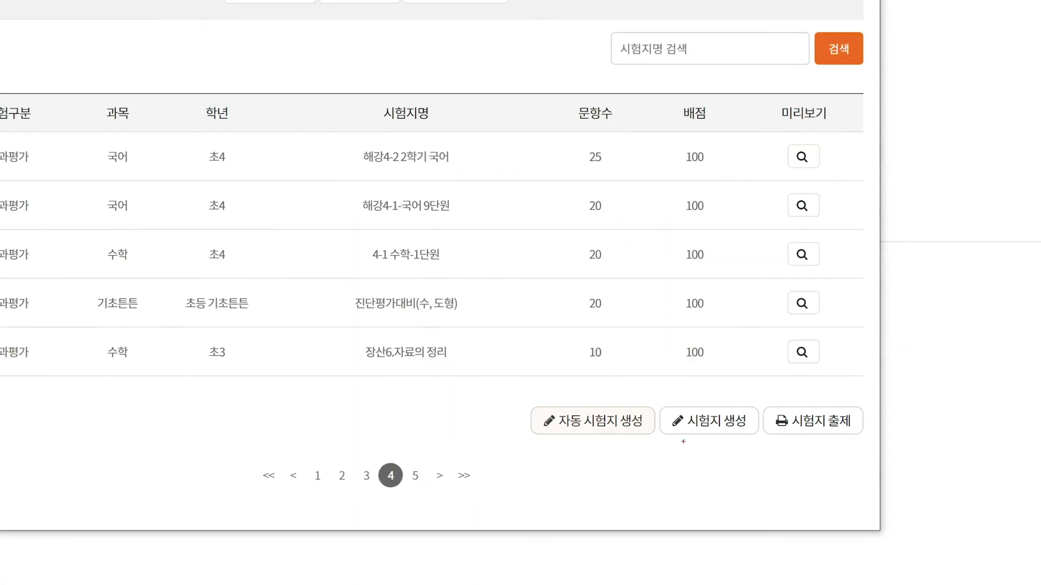
# Start creating a new exam paper by hand from the exam paper list.
pyautogui.moveTo(596, 412)
pyautogui.mouseDown()
pyautogui.moveTo(647, 446)
pyautogui.moveTo(594, 450)
pyautogui.mouseUp()
pyautogui.moveTo(726, 441)
pyautogui.mouseDown()
pyautogui.moveTo(699, 437)
pyautogui.moveTo(873, 418)
pyautogui.moveTo(818, 451)
pyautogui.mouseUp()
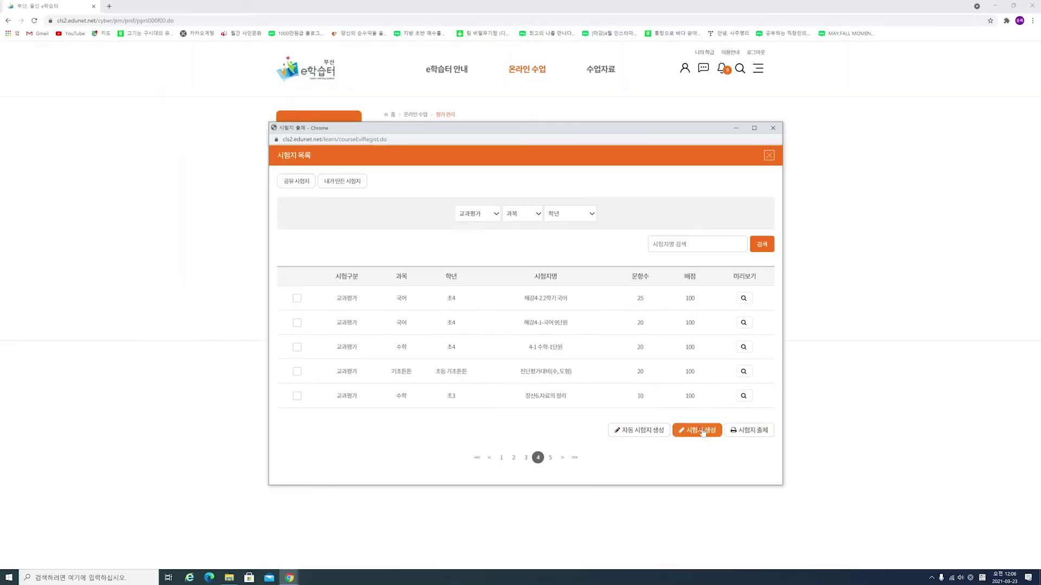
pyautogui.click(701, 431)
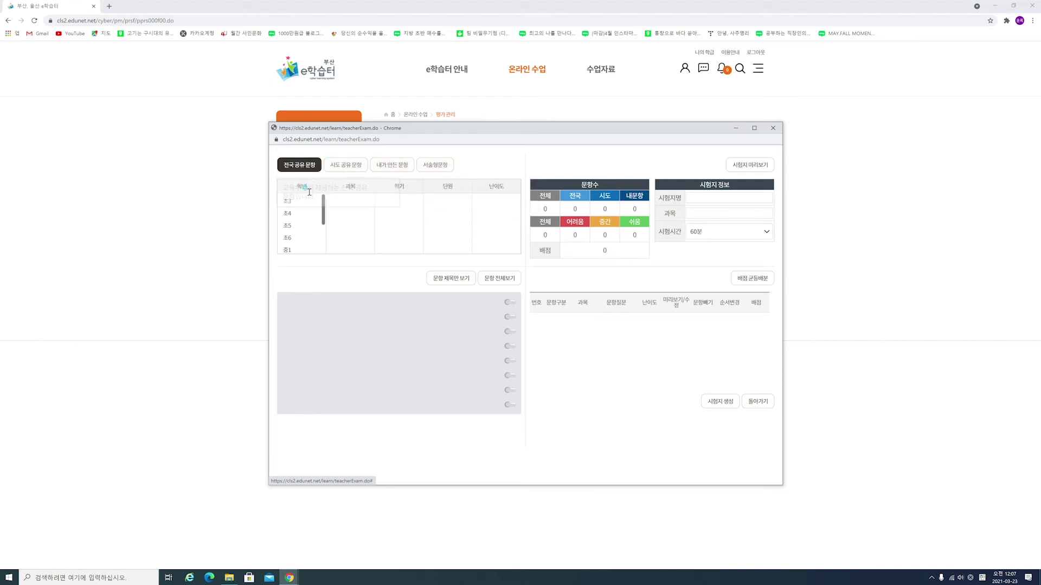
# List the 쉬움 questions for 초4 수학, 초등수학4-1, unit 3. 곱셈과 나눗셈, and enlarge the exam creation window.
pyautogui.click(289, 214)
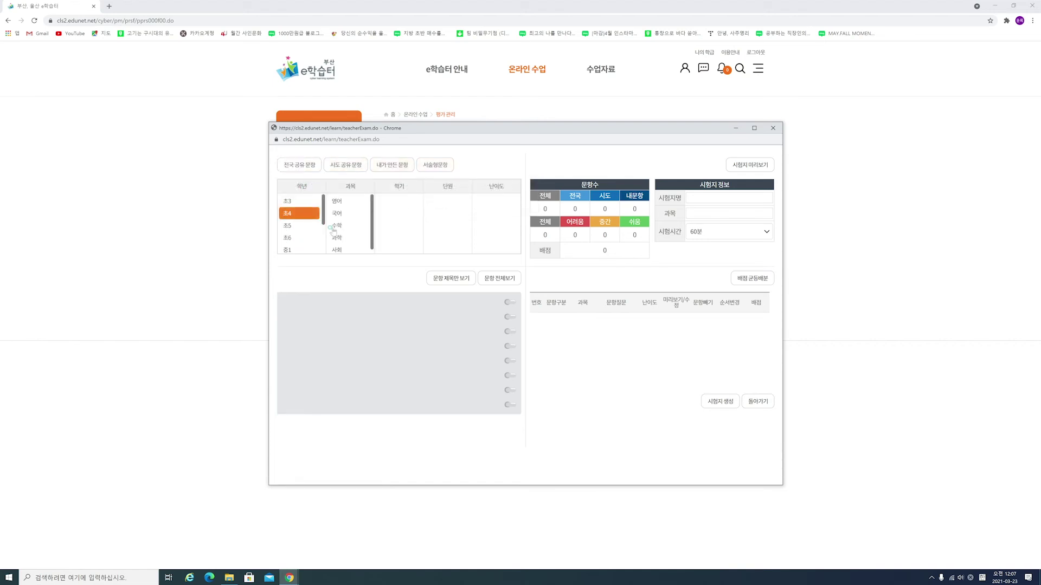
pyautogui.click(342, 227)
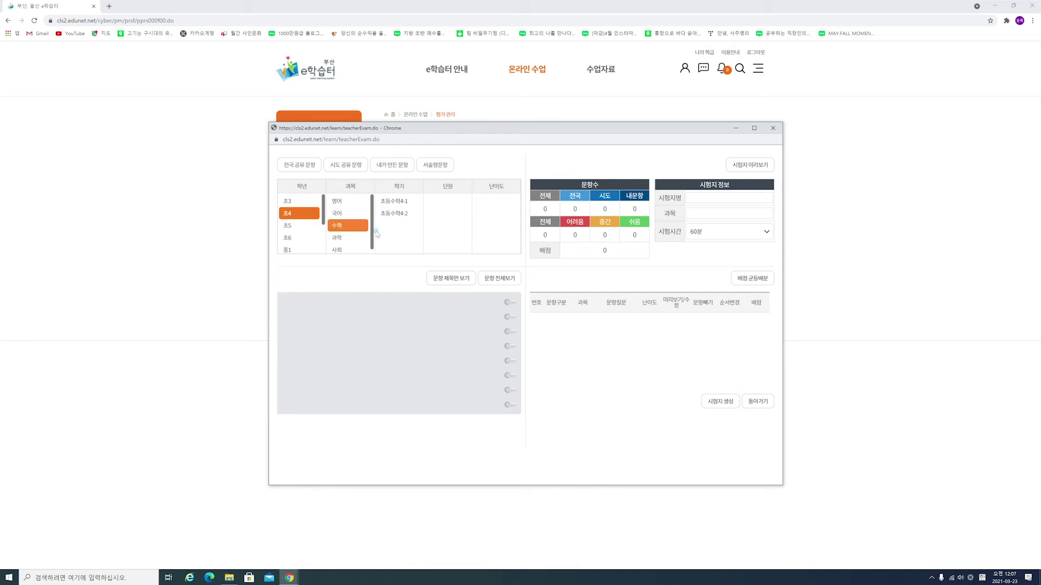
pyautogui.click(395, 202)
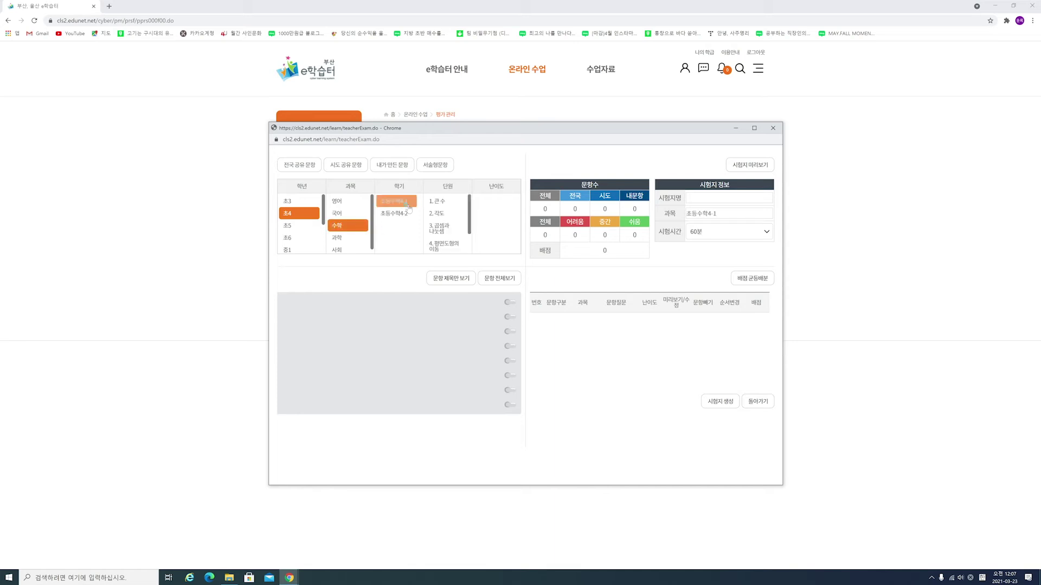
pyautogui.click(434, 234)
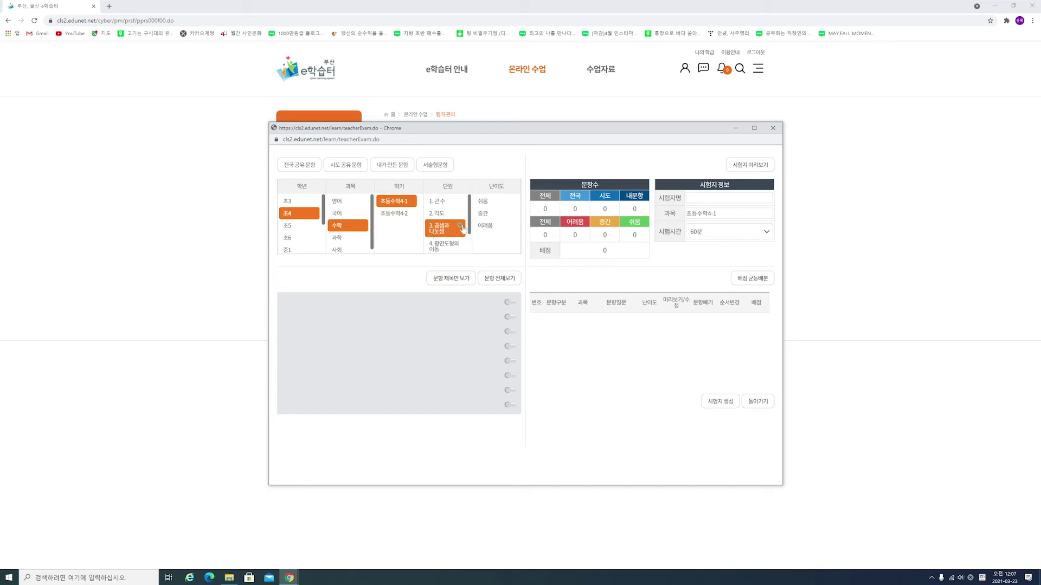
pyautogui.click(487, 204)
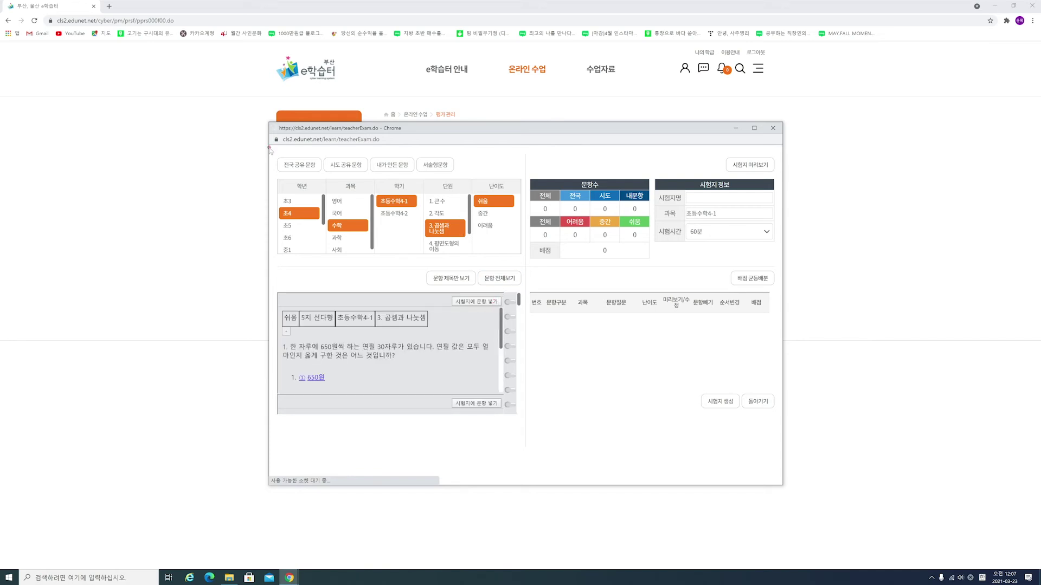
pyautogui.moveTo(270, 123); pyautogui.dragTo(93, 40)
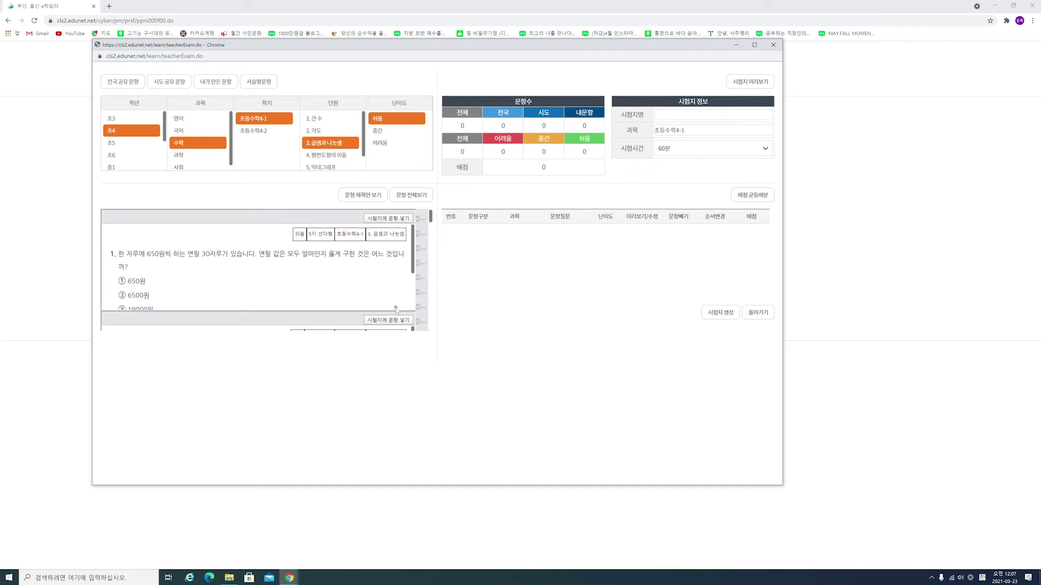
# Read through the 쉬움 question about 30 pencils at 650원 each and add it to the exam paper.
pyautogui.scroll(-3, 398, 282)
pyautogui.scroll(1, 390, 272)
pyautogui.scroll(1, 264, 270)
pyautogui.scroll(-2, 264, 269)
pyautogui.scroll(2, 265, 270)
pyautogui.scroll(-2, 263, 267)
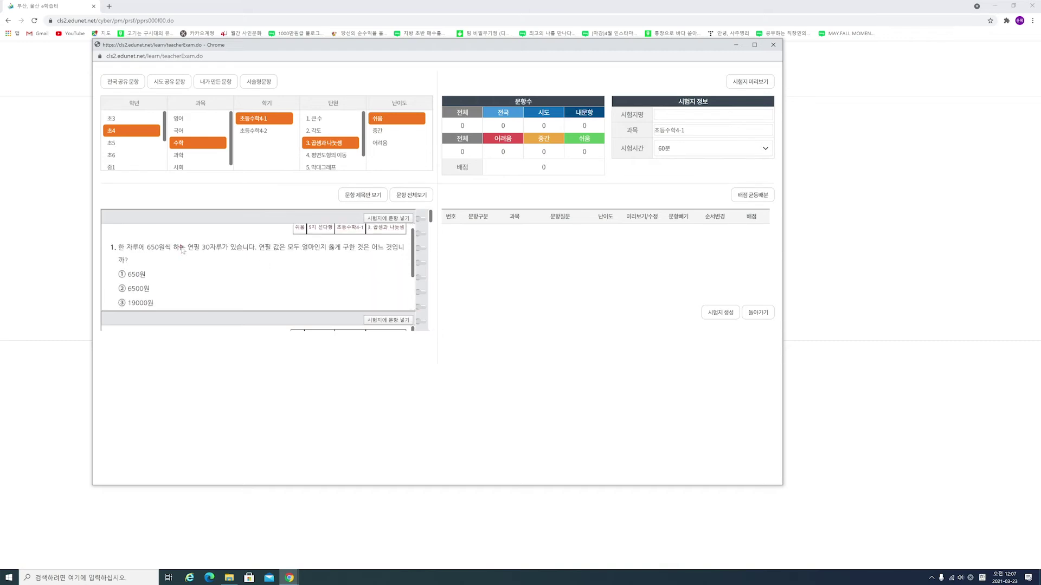
pyautogui.scroll(1, 181, 246)
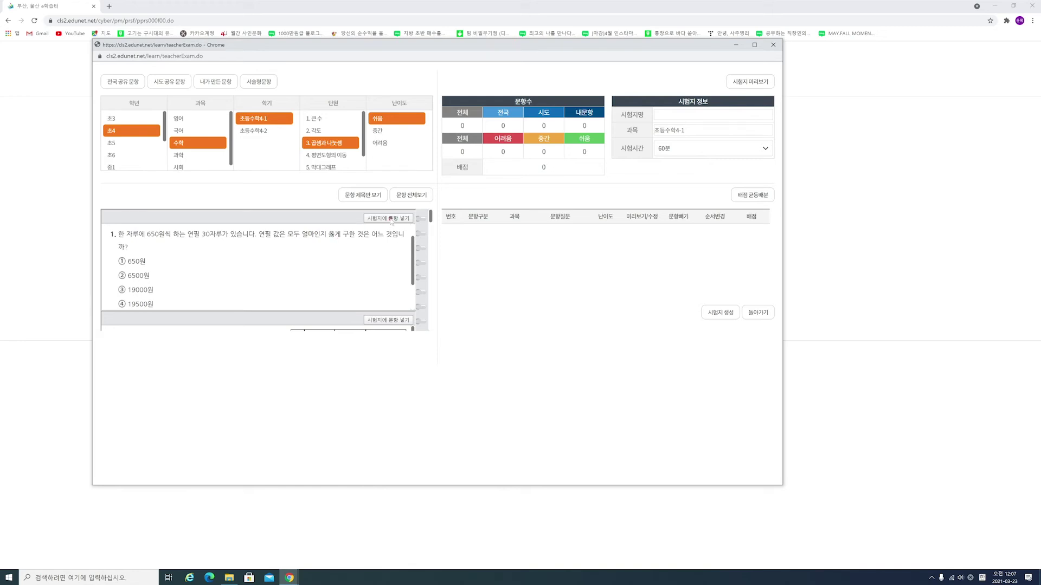
pyautogui.moveTo(359, 215)
pyautogui.mouseDown()
pyautogui.moveTo(399, 224)
pyautogui.moveTo(387, 231)
pyautogui.mouseUp()
pyautogui.click(410, 219)
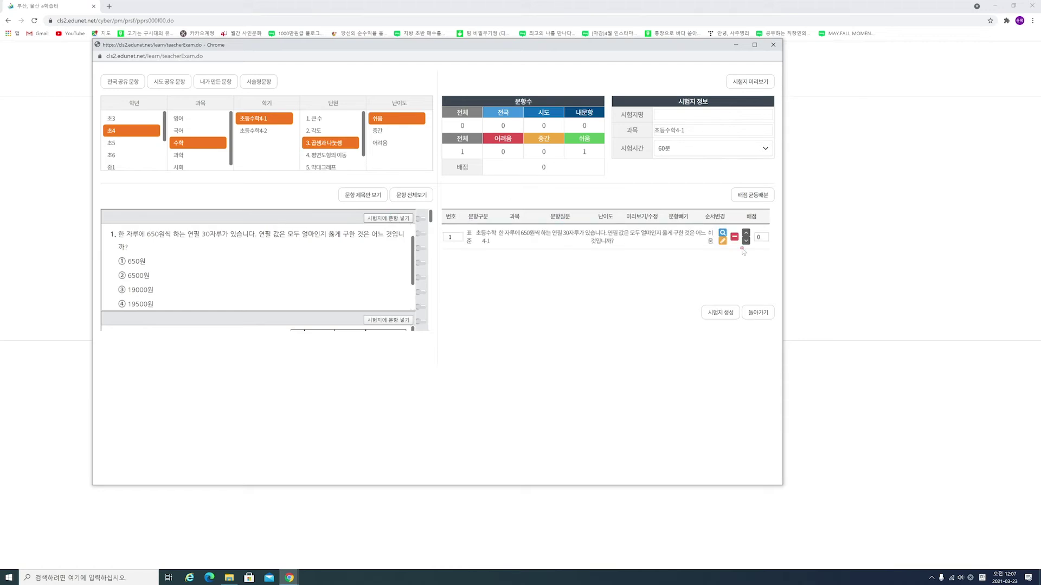
# Add the 쉬움 questions on calculating 900×20 and on trucks loaded with 376 carrots to the exam paper.
pyautogui.scroll(-3, 422, 266)
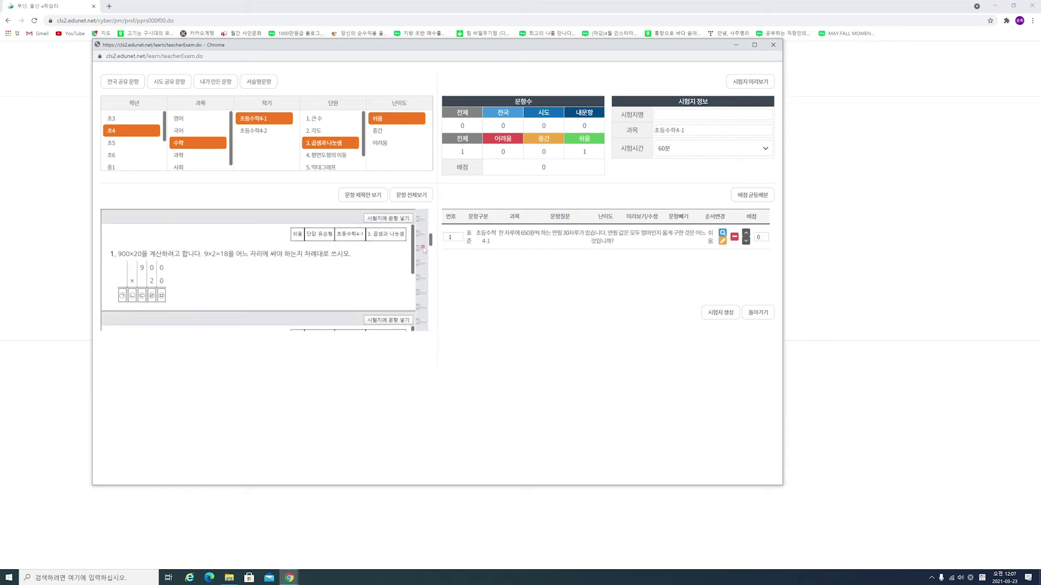
pyautogui.click(394, 219)
pyautogui.scroll(-3, 402, 232)
pyautogui.click(400, 280)
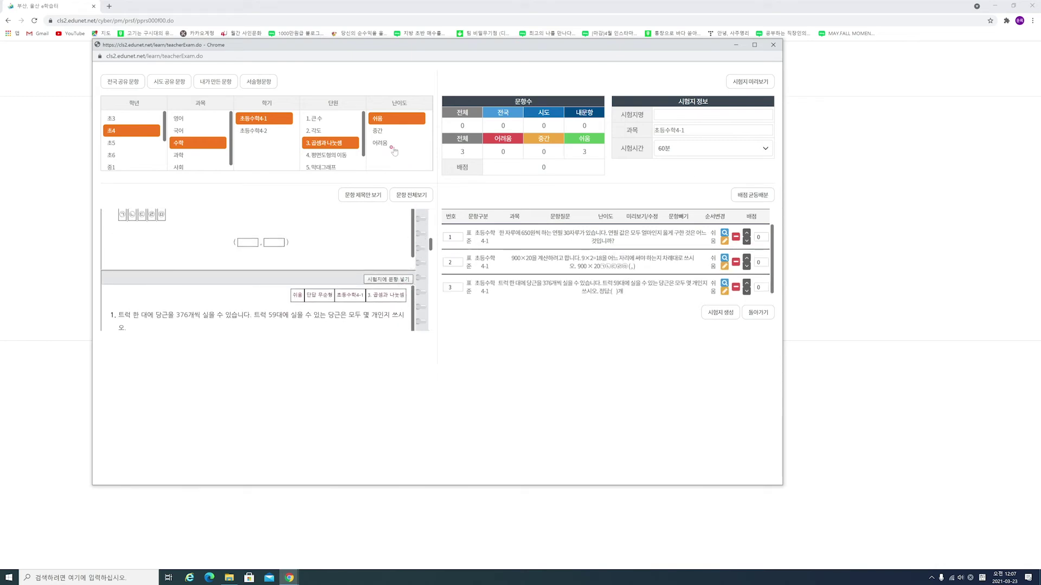
# Add three 중간 questions: the 480원 pencils, the matching numbers for the blanks, and the ninety 500원 coins.
pyautogui.click(379, 131)
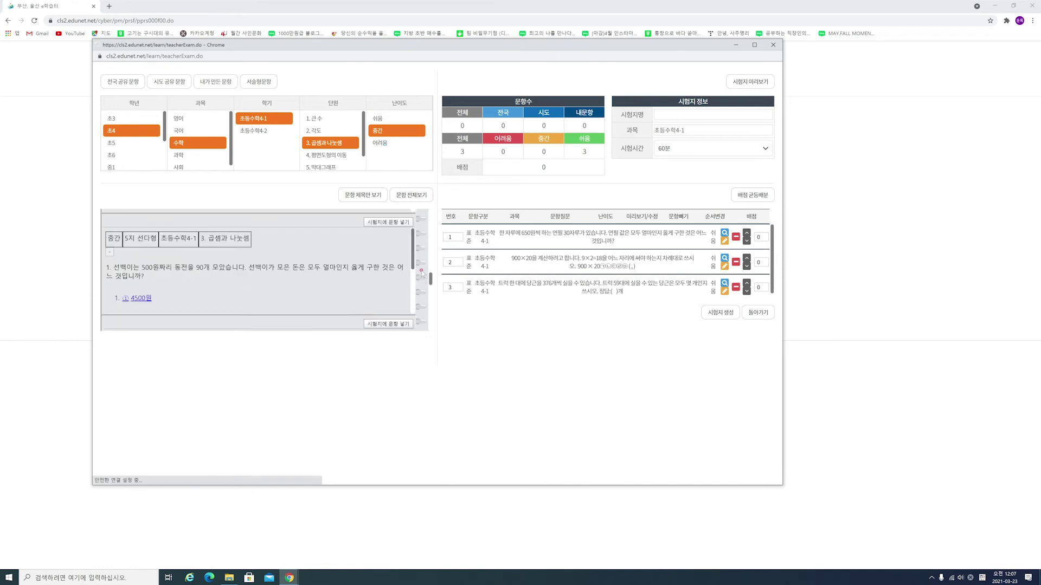
pyautogui.click(391, 259)
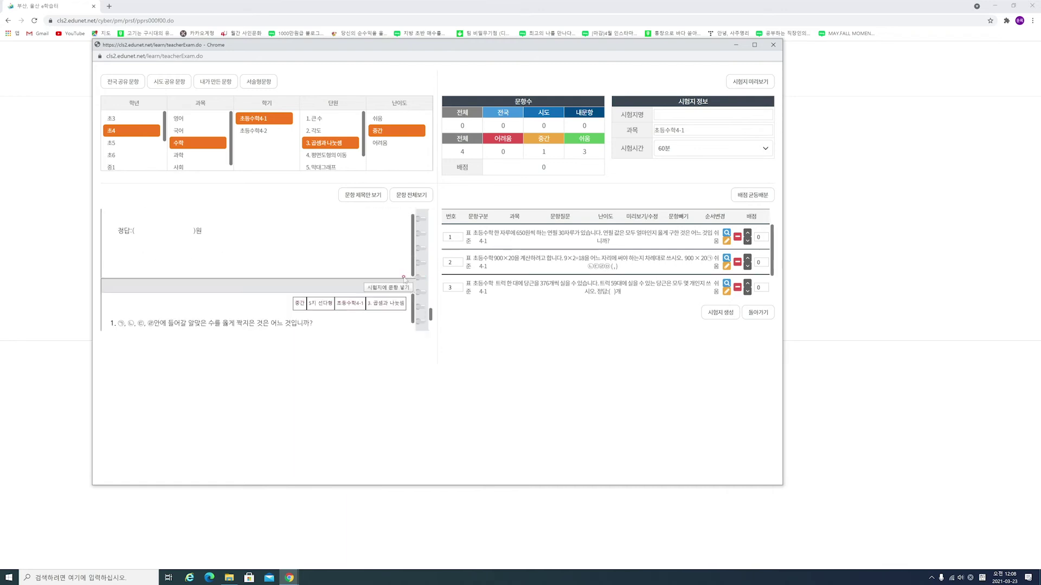
pyautogui.click(394, 288)
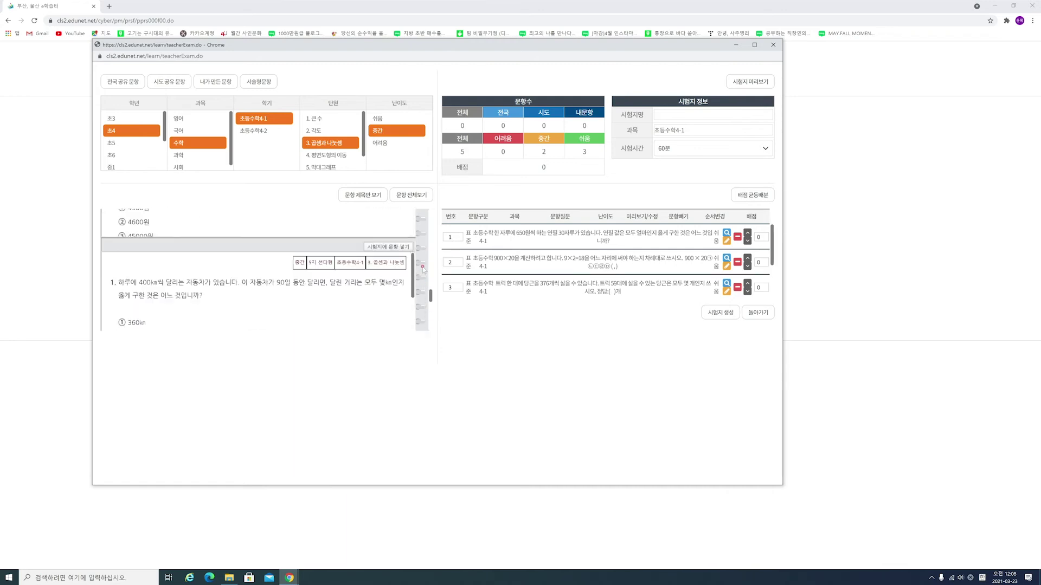
pyautogui.click(388, 266)
pyautogui.scroll(-3, 594, 259)
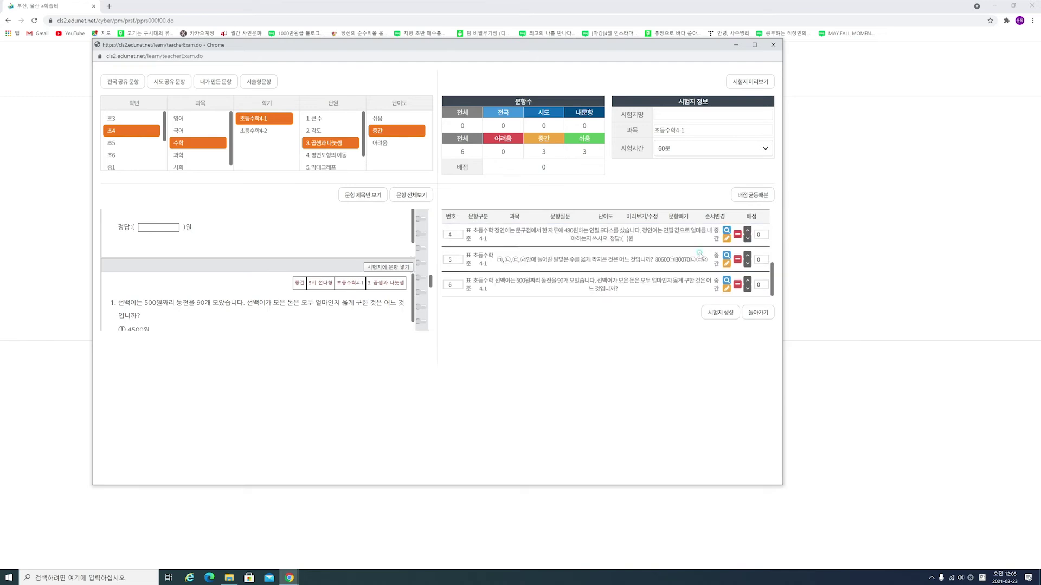
# Add four 어려움 questions from the same unit to the exam paper, ending with the one about 준석's 12 weeks of allowance.
pyautogui.click(386, 143)
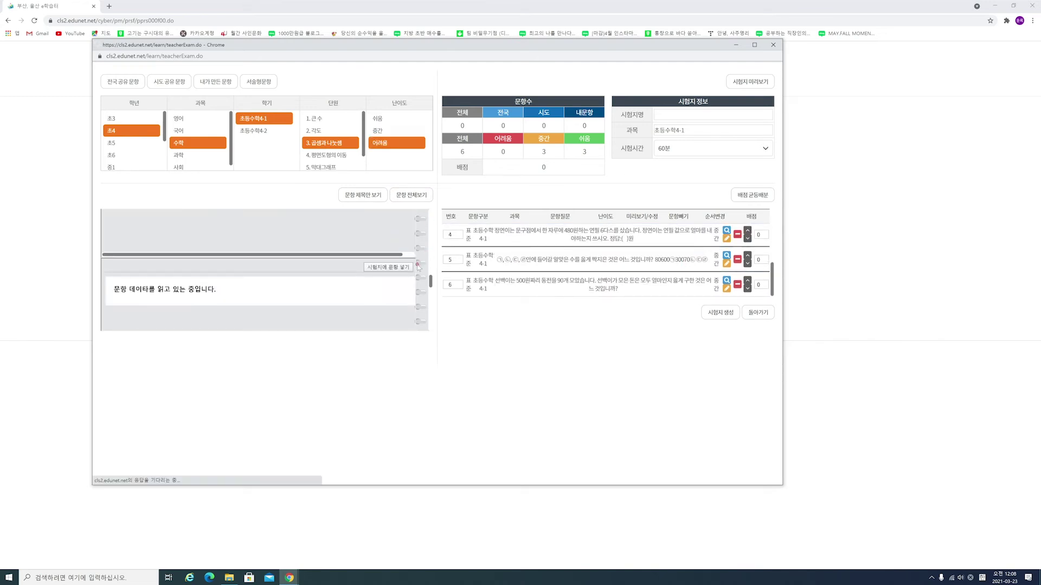
pyautogui.click(391, 248)
pyautogui.scroll(-1, 418, 282)
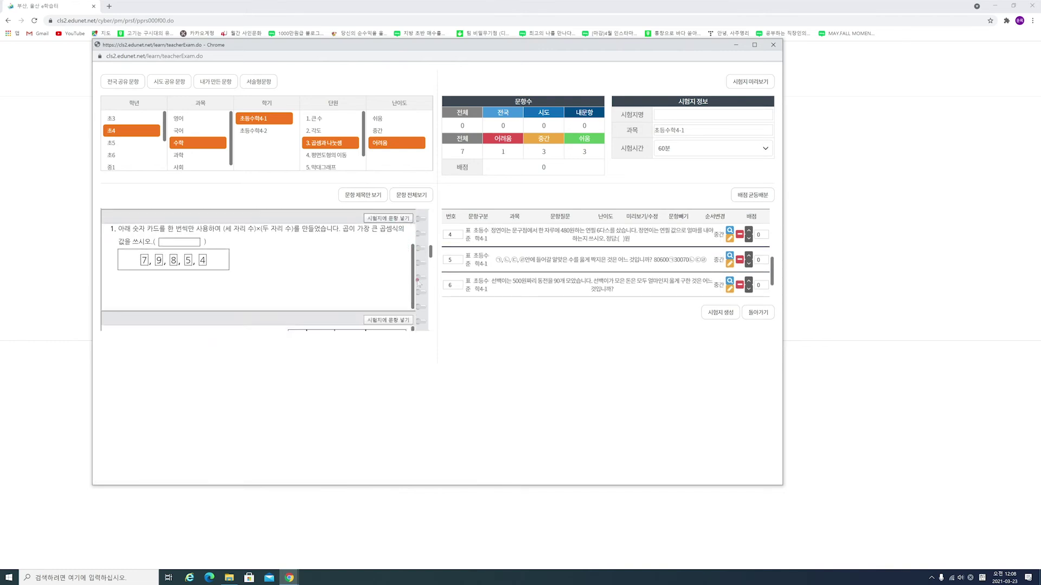
pyautogui.scroll(-2, 418, 282)
pyautogui.click(395, 308)
pyautogui.scroll(-2, 414, 285)
pyautogui.click(394, 248)
pyautogui.scroll(-2, 394, 241)
pyautogui.click(394, 227)
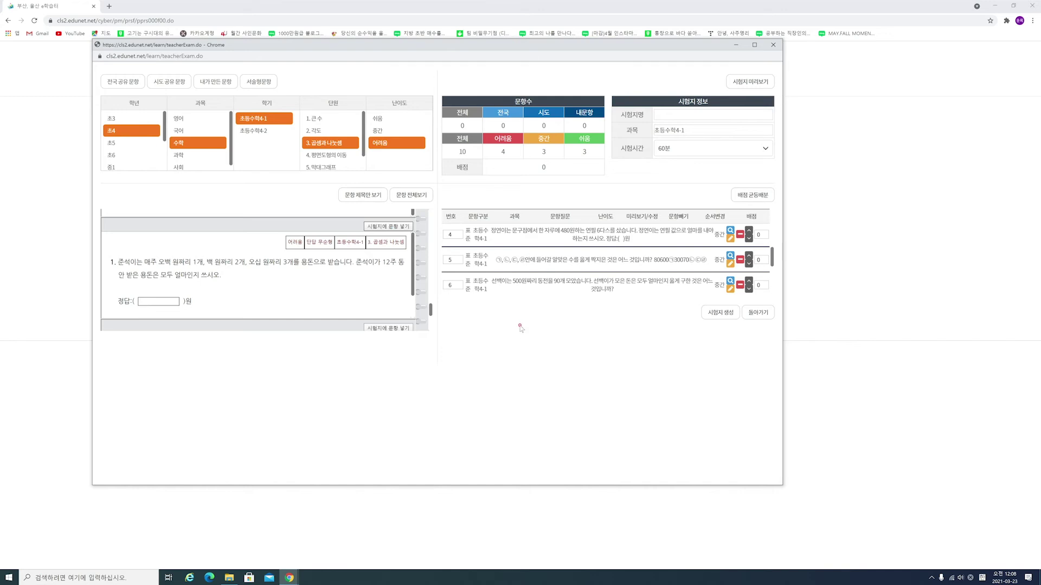
# Examine the chosen questions from 1 to 10 and their points column.
pyautogui.scroll(3, 526, 266)
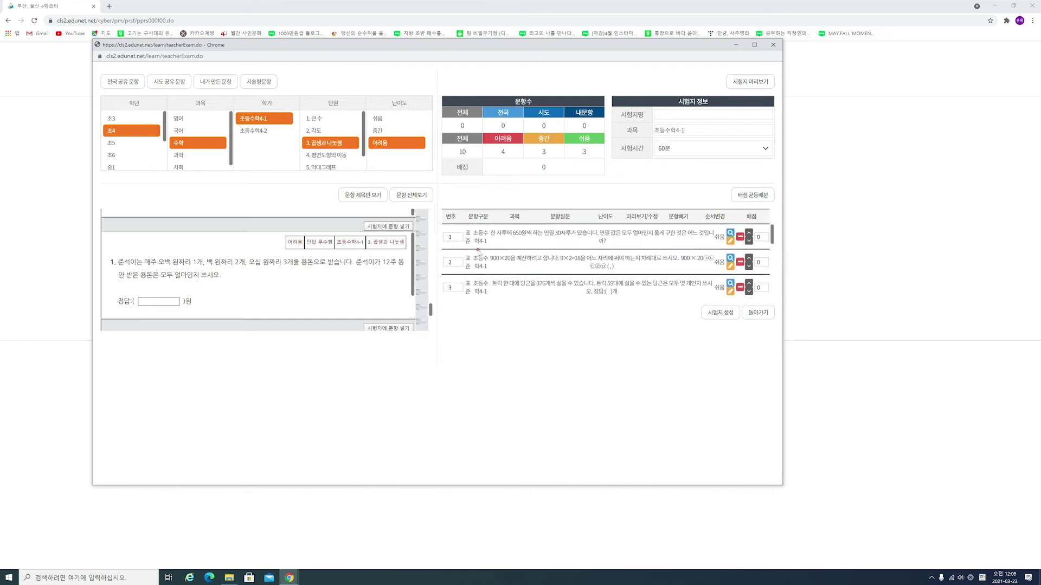
pyautogui.scroll(-5, 454, 238)
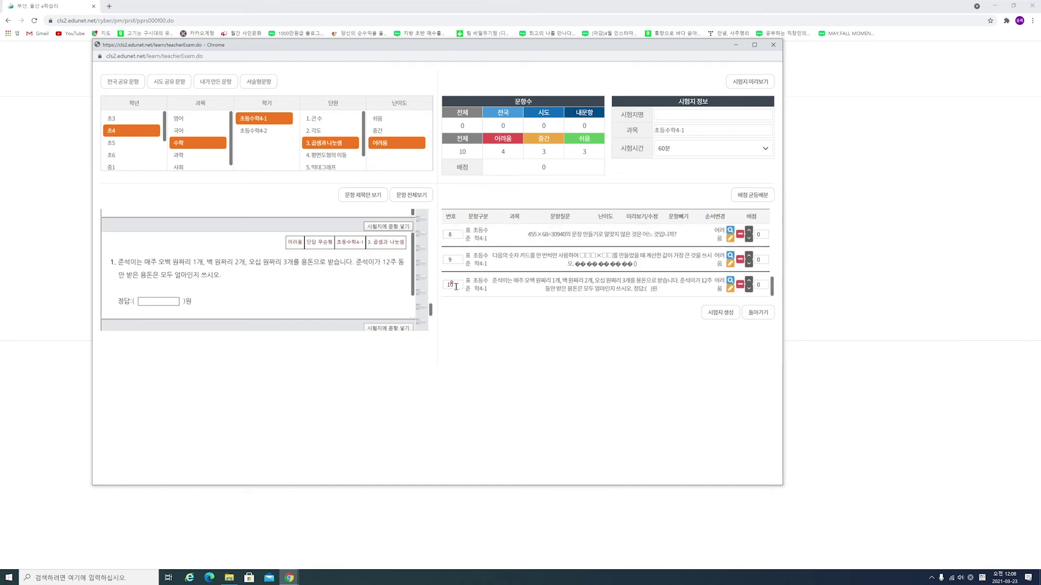
pyautogui.scroll(5, 456, 286)
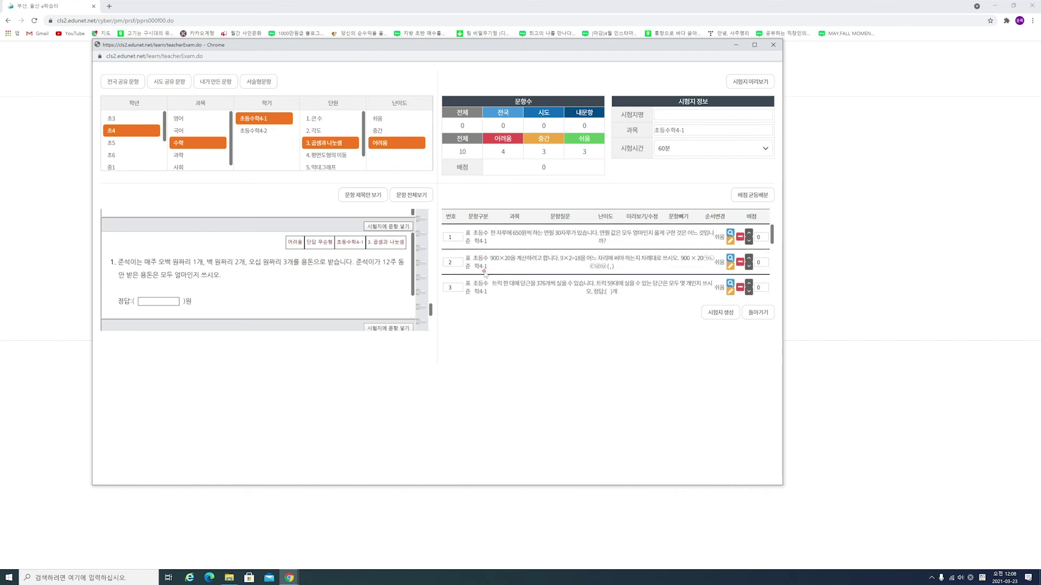
pyautogui.scroll(-4, 495, 267)
pyautogui.scroll(4, 725, 247)
pyautogui.moveTo(766, 224)
pyautogui.mouseDown()
pyautogui.moveTo(704, 216)
pyautogui.moveTo(752, 223)
pyautogui.mouseUp()
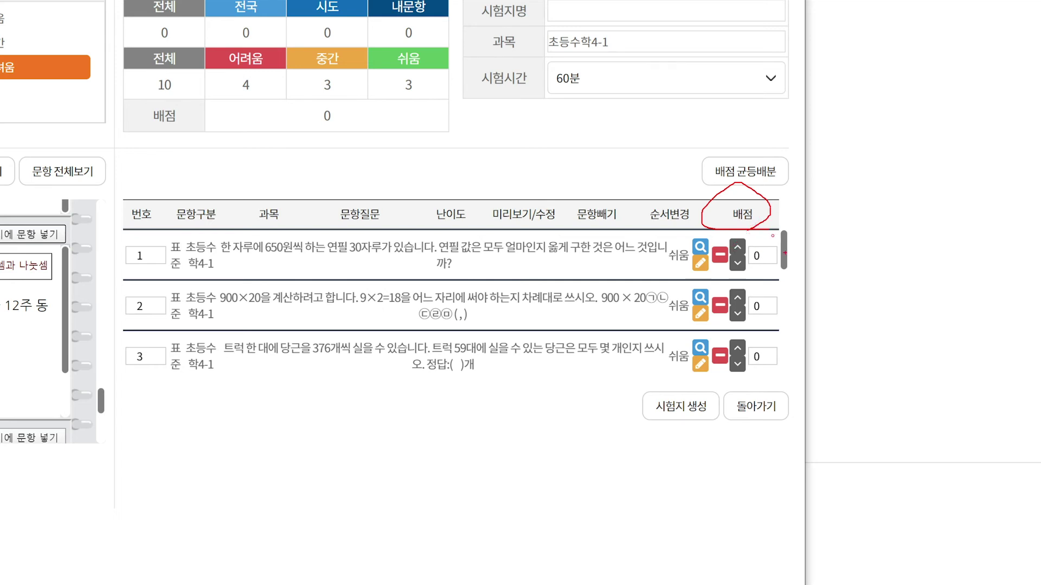
pyautogui.scroll(-5, 649, 267)
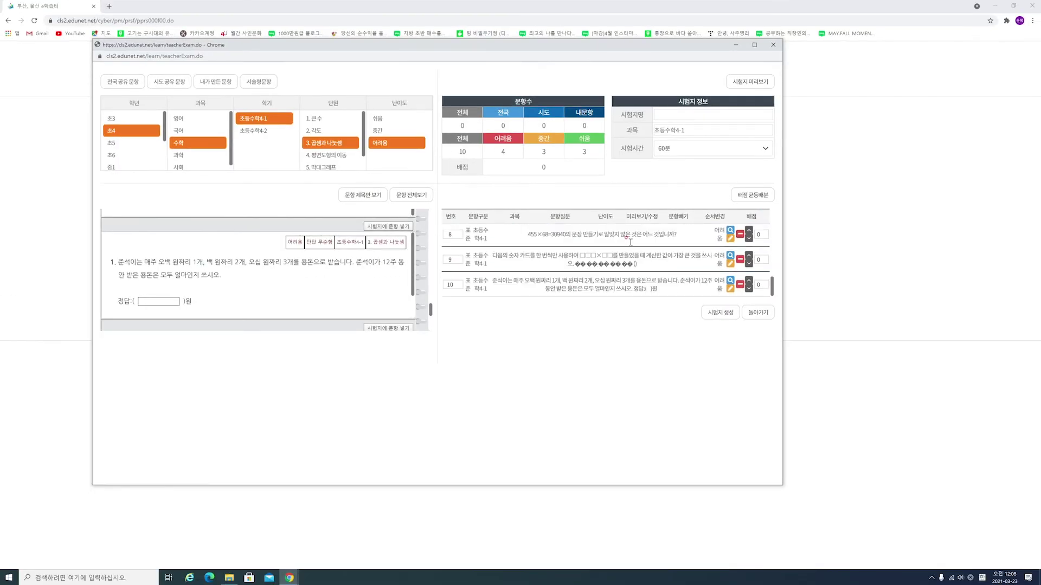
pyautogui.scroll(5, 649, 266)
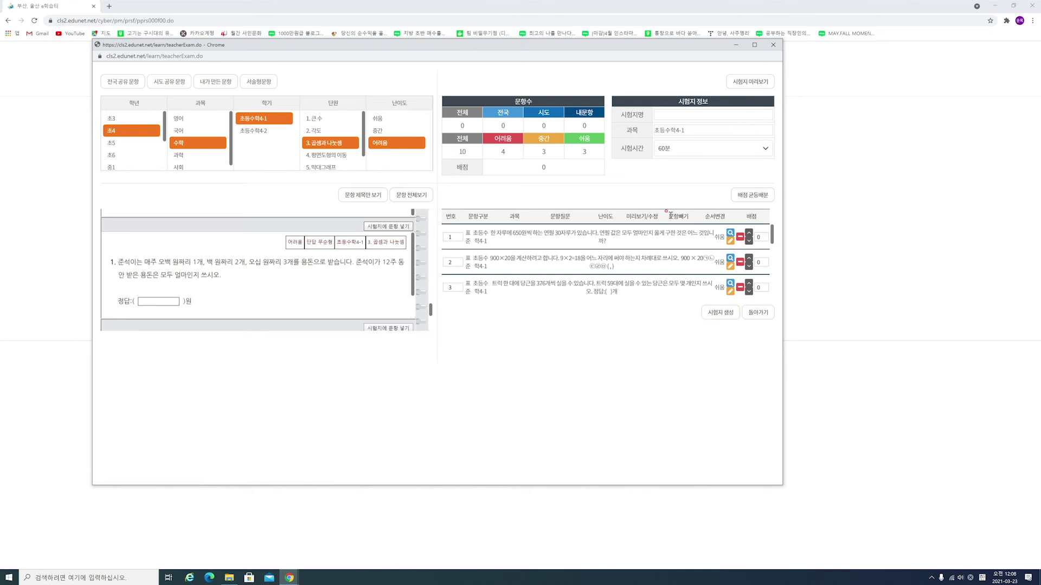
# Name the exam paper 보림초 4-3반 곱셈 문제지.
pyautogui.click(681, 112)
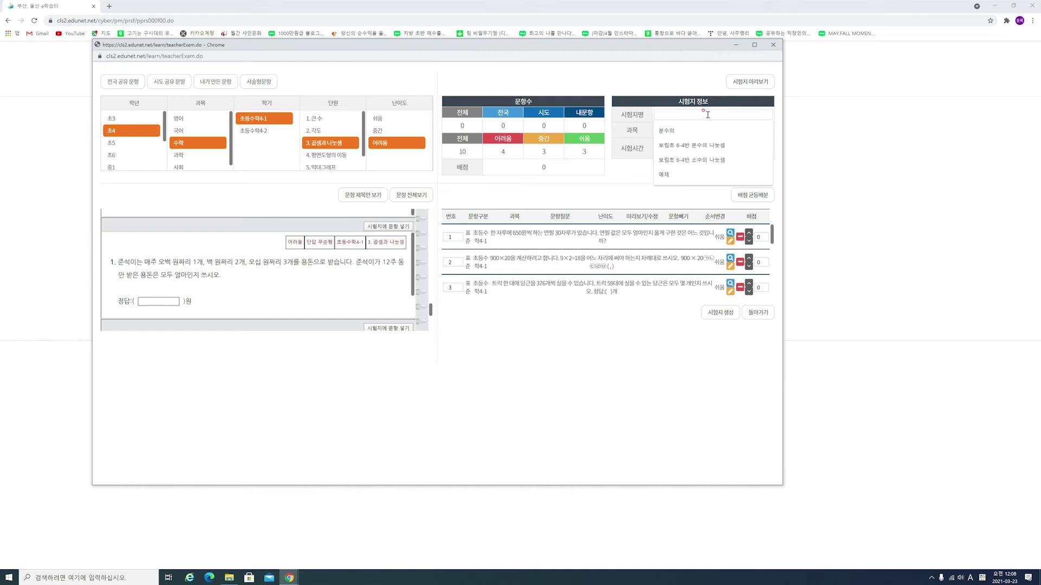
pyautogui.write('qhfl')
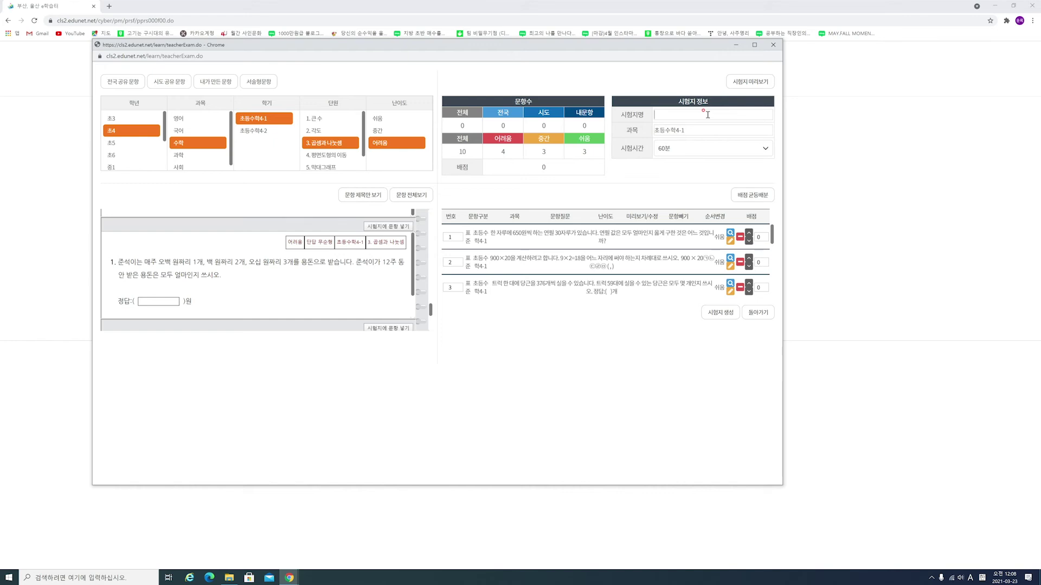
pyautogui.write('hflach 4-3qks rhqtp')
pyautogui.click(817, 128)
pyautogui.press('super')
pyautogui.press('super+Tab')
pyautogui.click(387, 149)
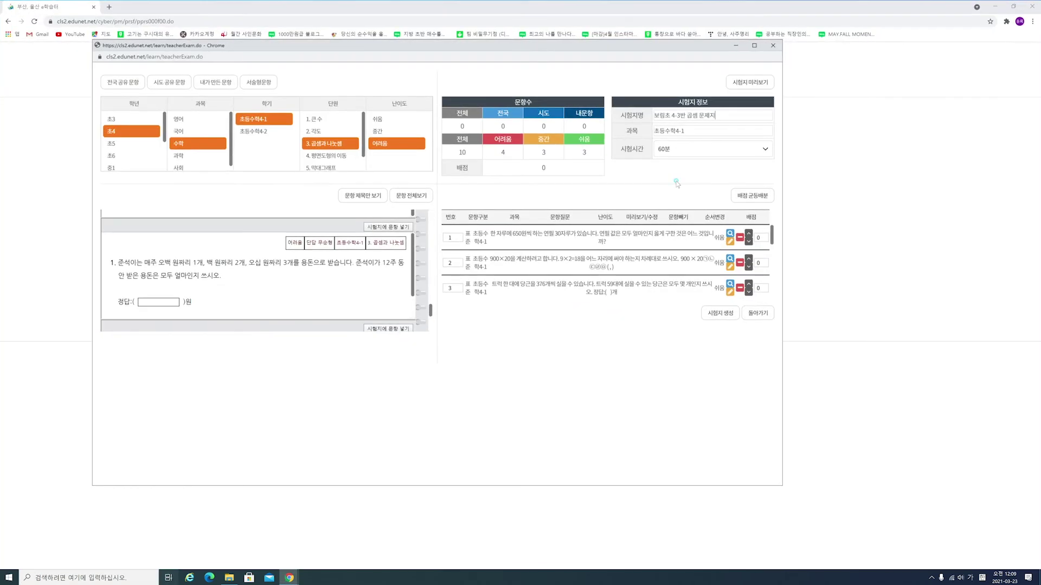
# Set the exam time to 100분 and try to generate the exam paper, dismissing the notice.
pyautogui.click(706, 150)
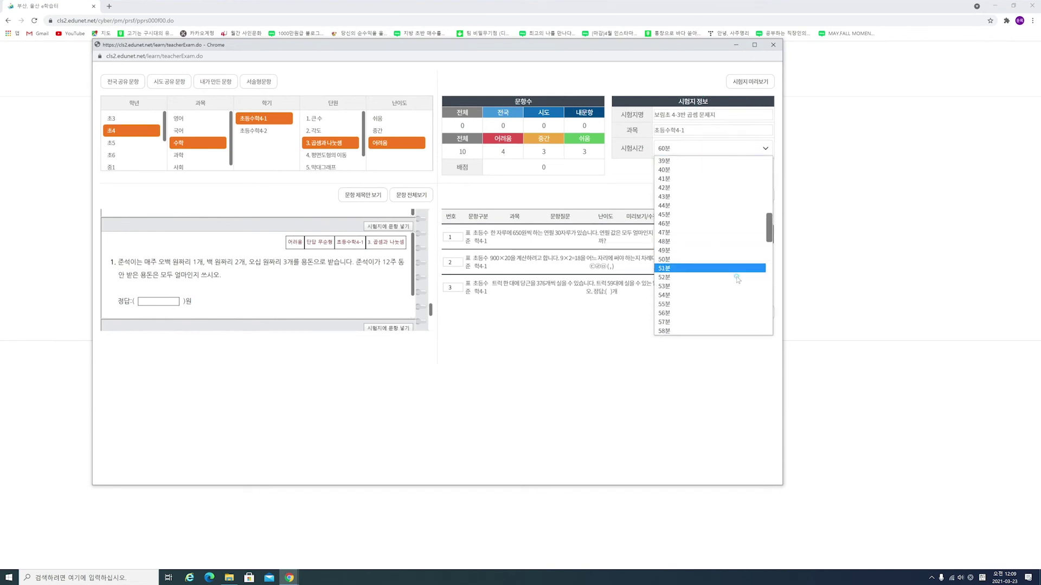
pyautogui.scroll(-7, 686, 307)
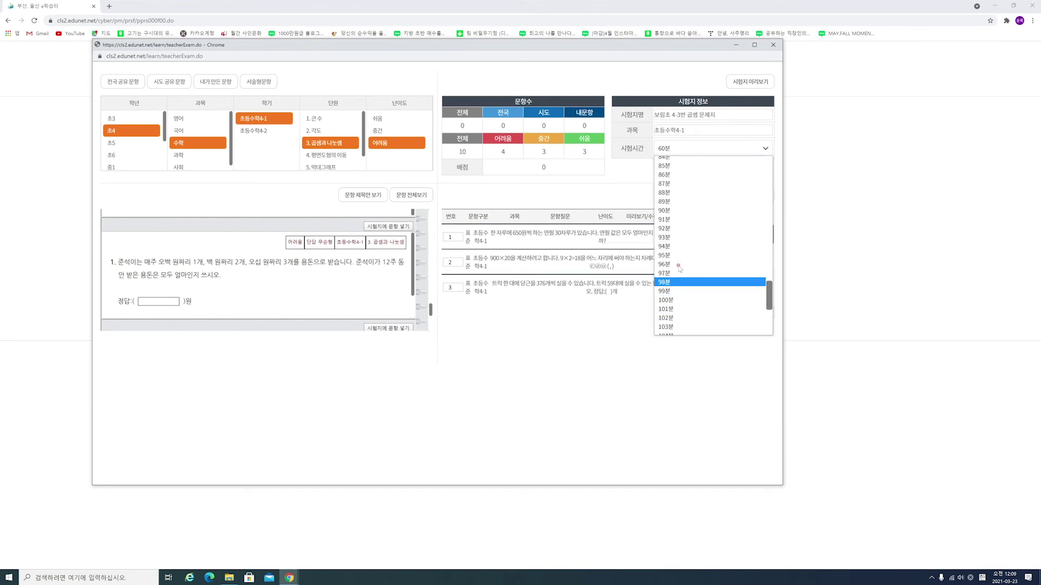
pyautogui.click(688, 300)
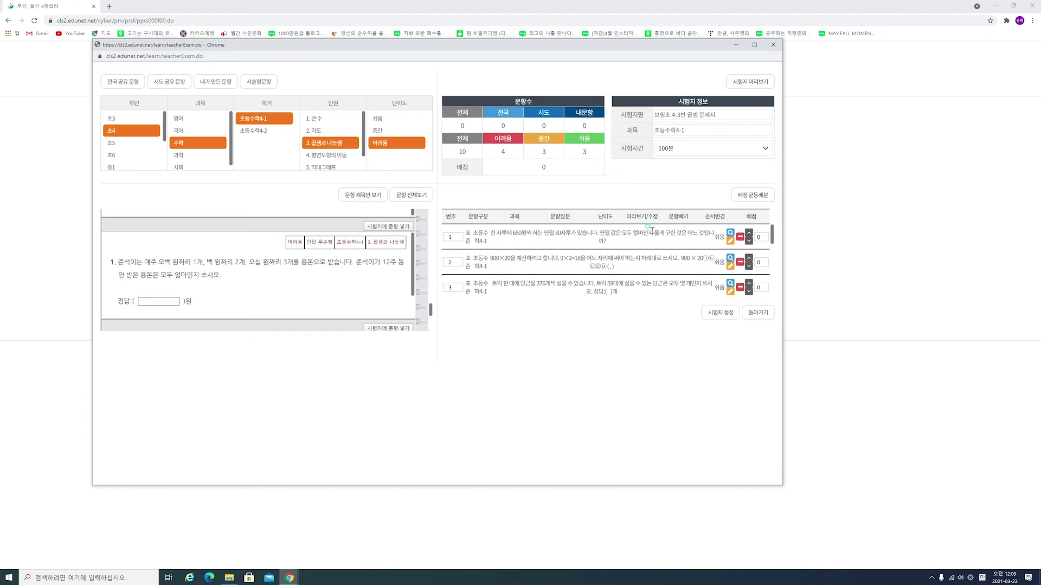
pyautogui.click(718, 311)
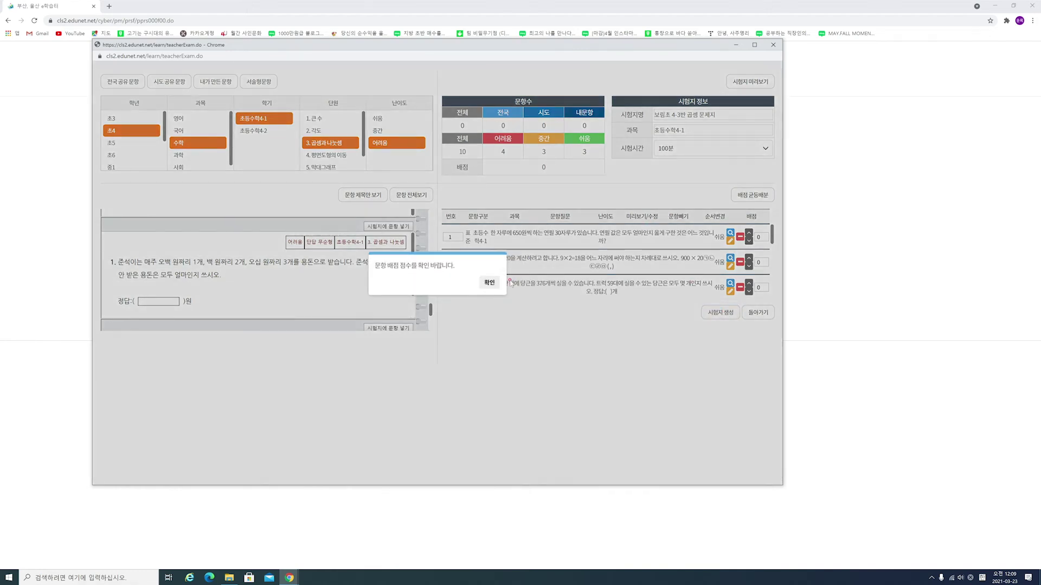
pyautogui.click(489, 283)
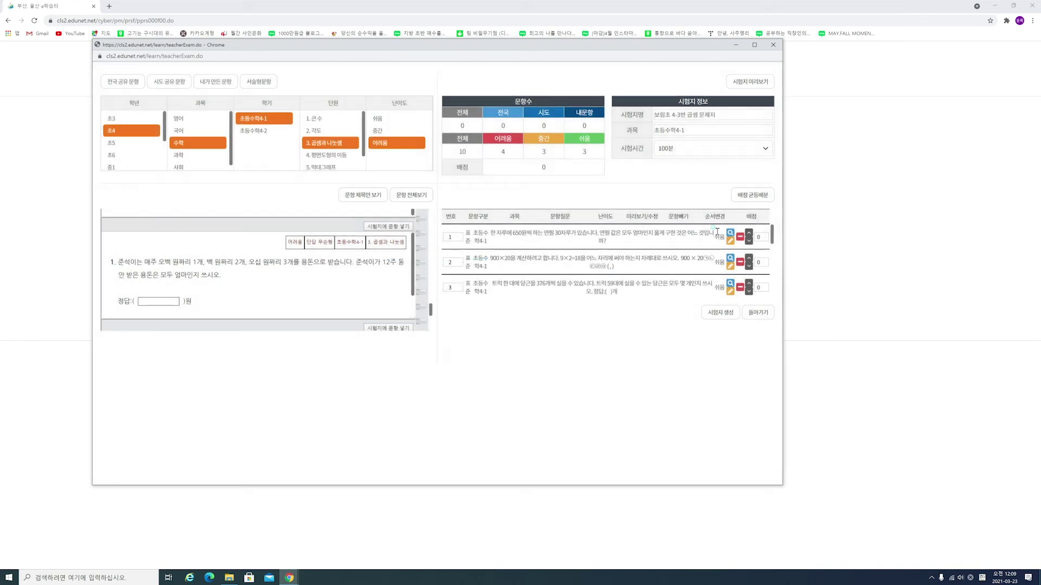
# Set question 1's points to 10.
pyautogui.doubleClick(759, 237)
pyautogui.write('10')
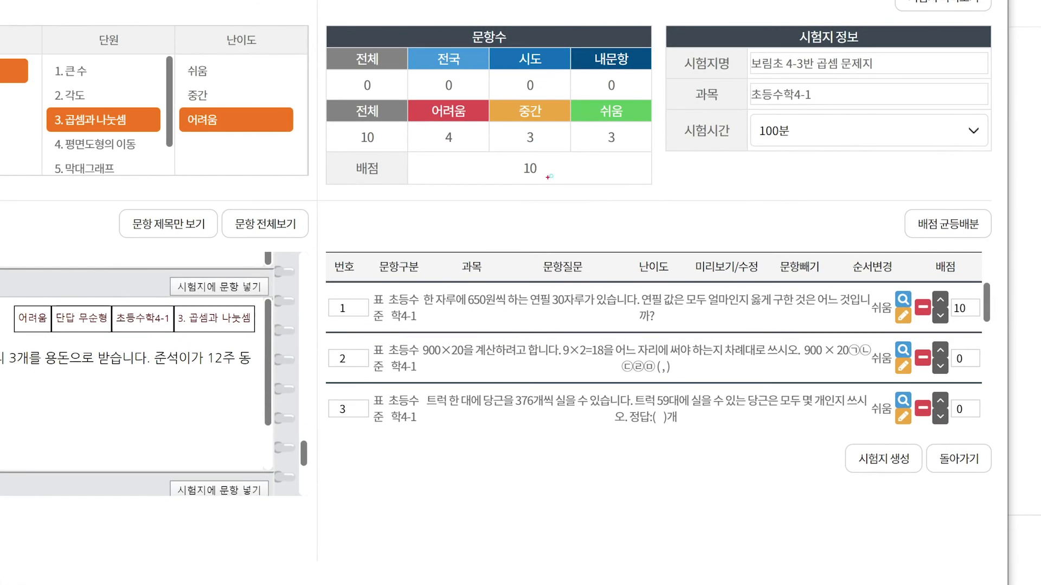
# Distribute the points evenly across the ten questions and generate the exam paper.
pyautogui.moveTo(548, 177)
pyautogui.mouseDown()
pyautogui.moveTo(515, 185)
pyautogui.moveTo(553, 166)
pyautogui.moveTo(534, 171)
pyautogui.moveTo(544, 168)
pyautogui.mouseUp()
pyautogui.press('Escape')
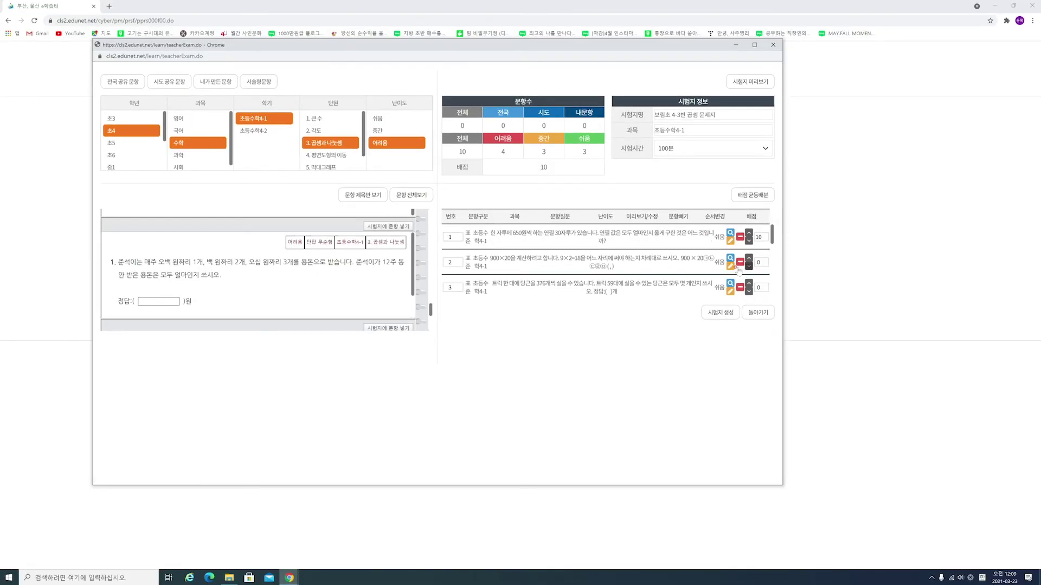
pyautogui.click(752, 194)
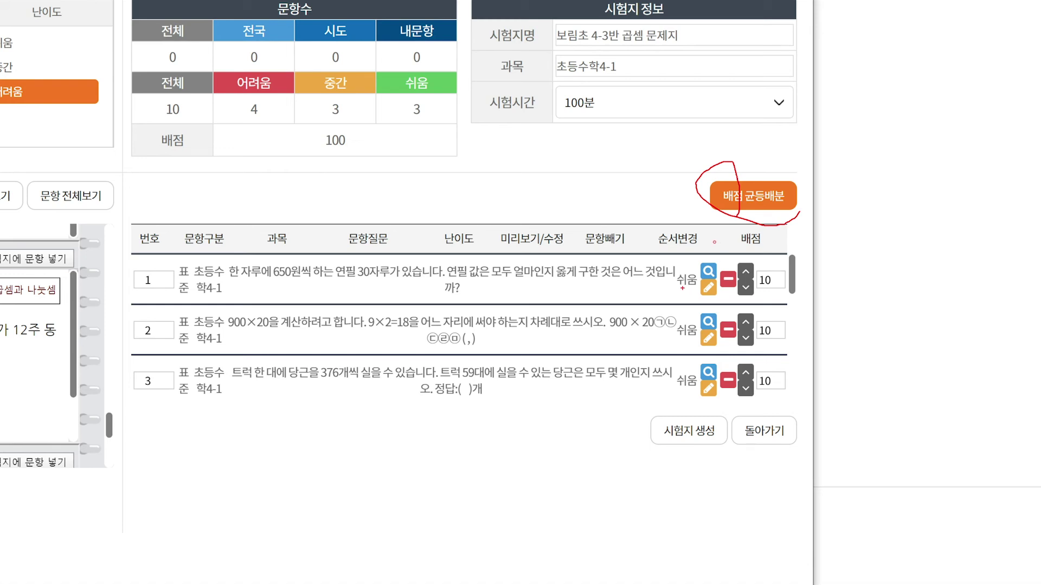
pyautogui.click(688, 431)
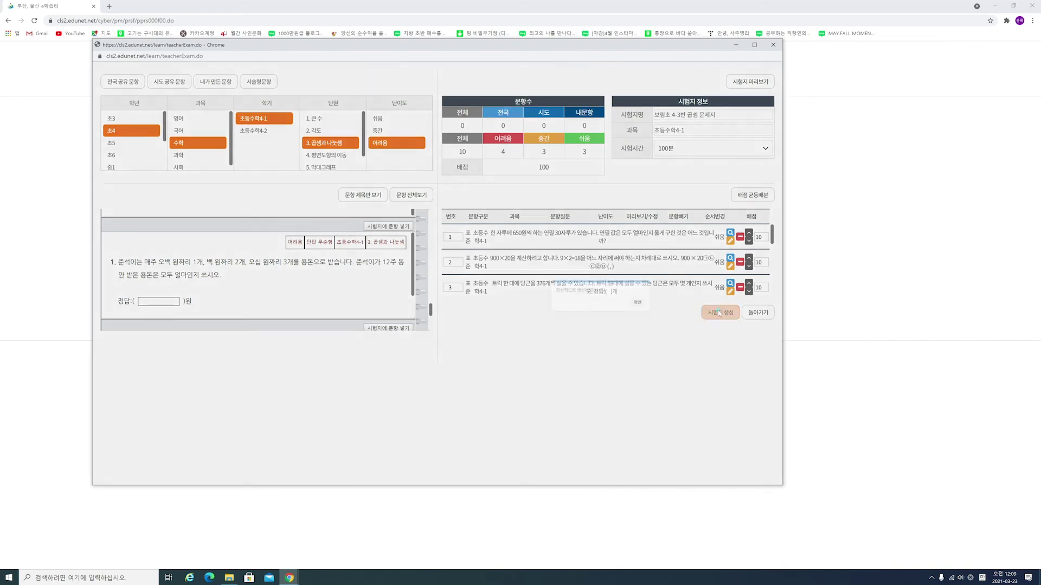
pyautogui.click(498, 287)
# Choose 보림초 4-3반 곱셈 문제지 for issuing and set both its exam start and end dates to 2021-03-23.
pyautogui.click(183, 96)
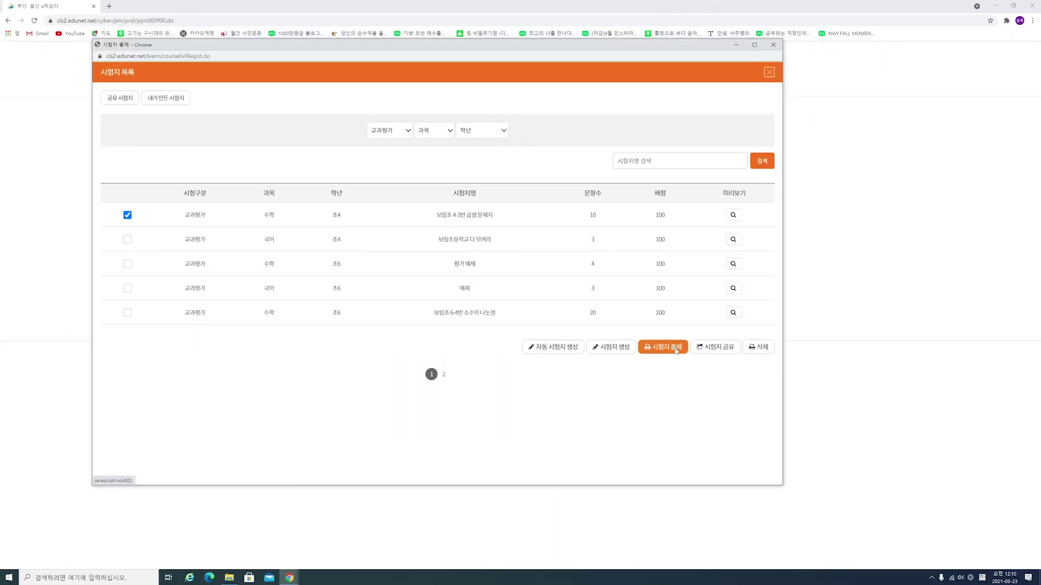
pyautogui.click(676, 348)
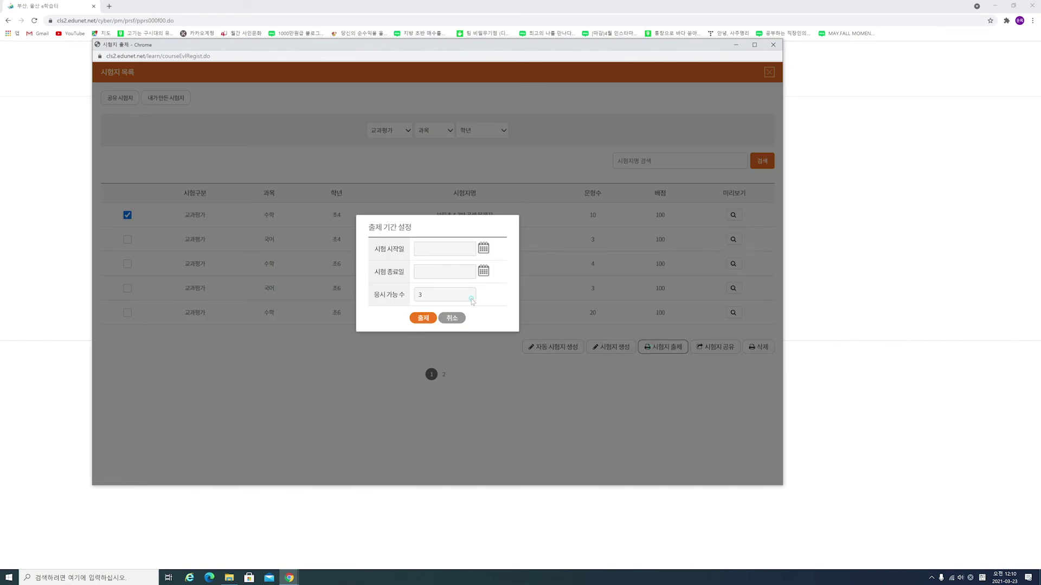
pyautogui.click(483, 249)
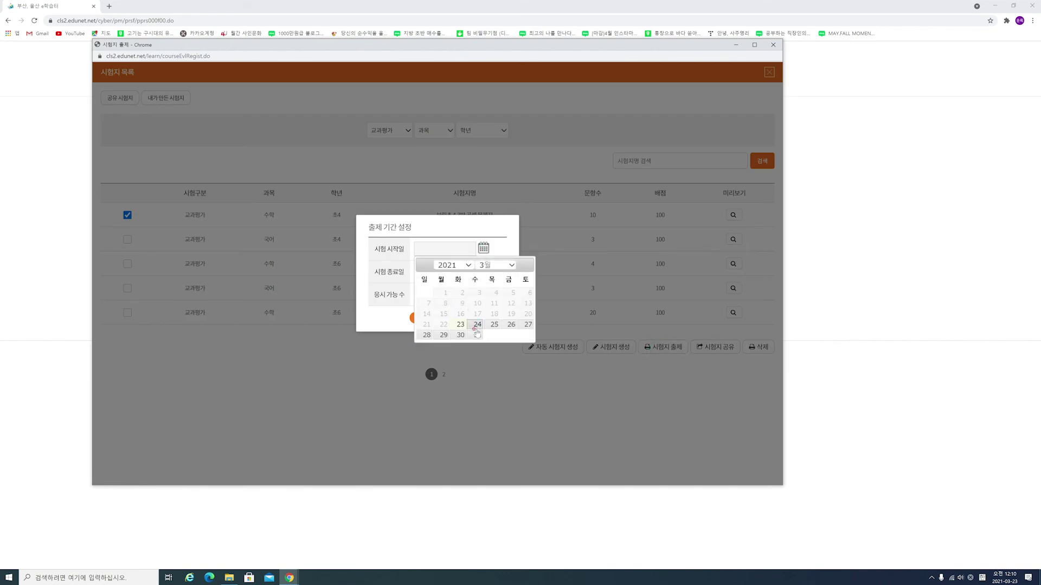
pyautogui.click(460, 324)
pyautogui.click(483, 271)
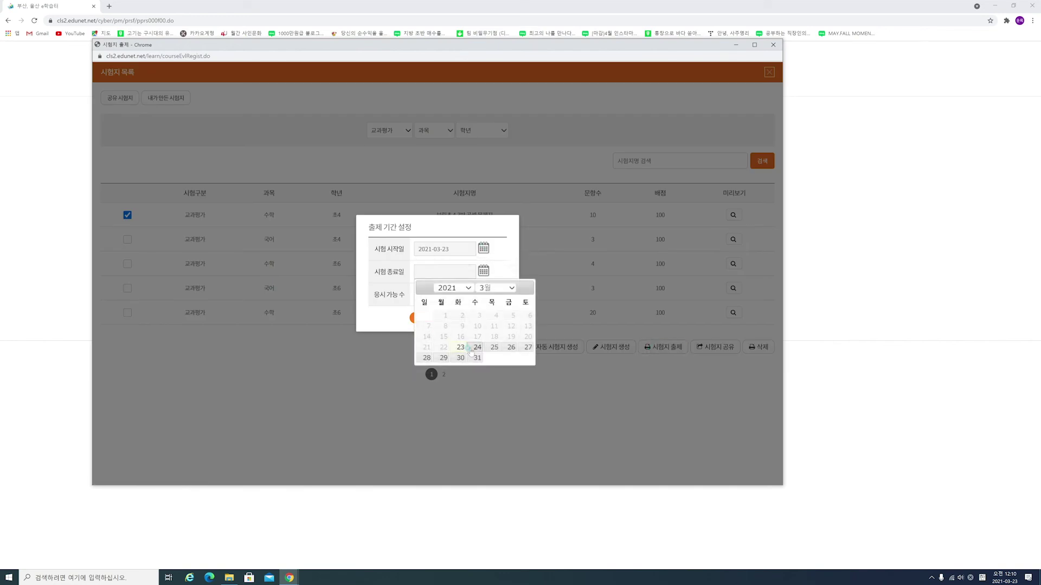
pyautogui.click(461, 347)
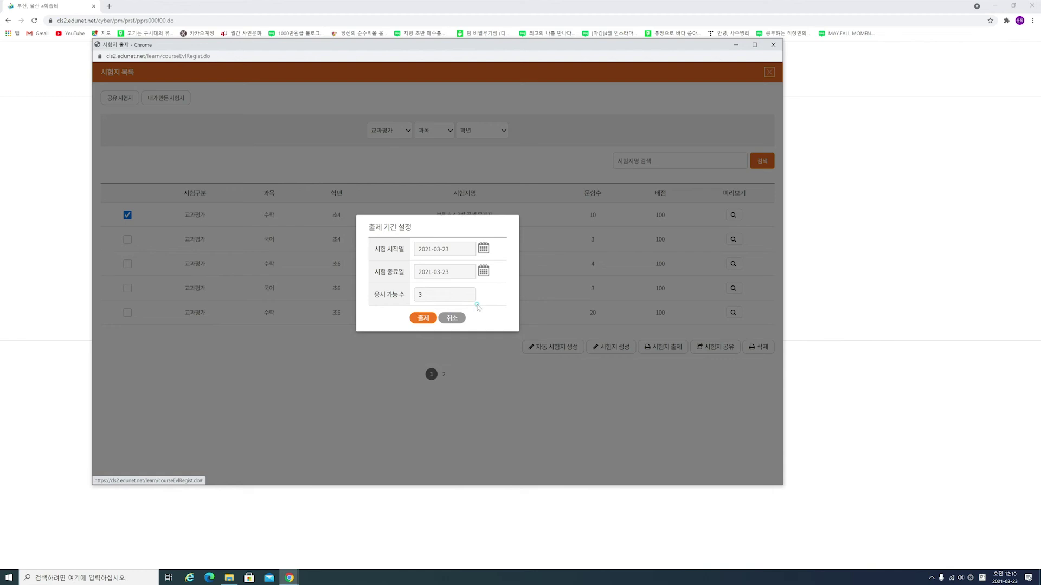
# Set the allowed number of attempts to 2 and issue the exam paper to the 3월22일월 course.
pyautogui.click(446, 297)
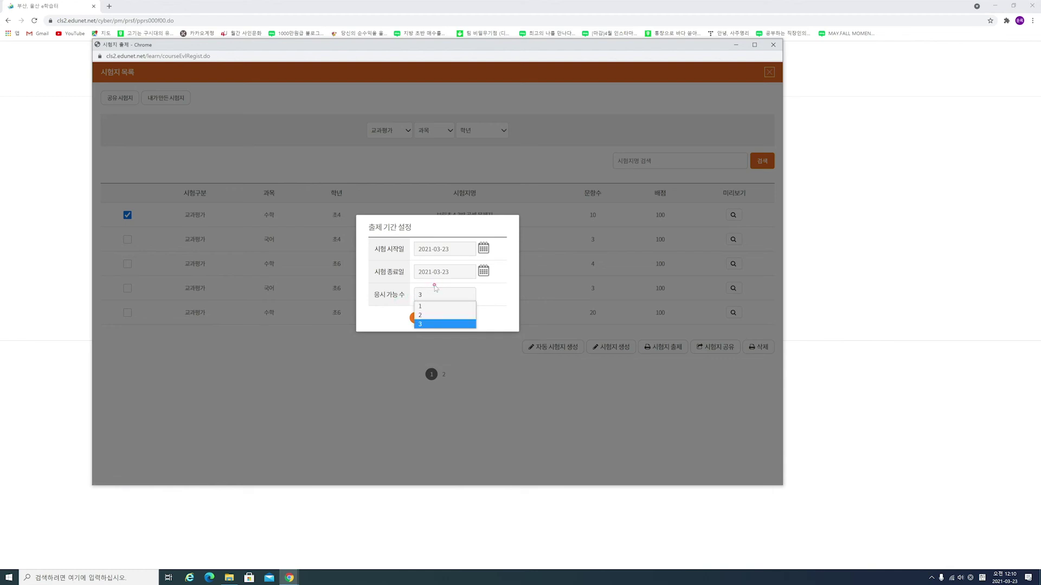
pyautogui.click(429, 316)
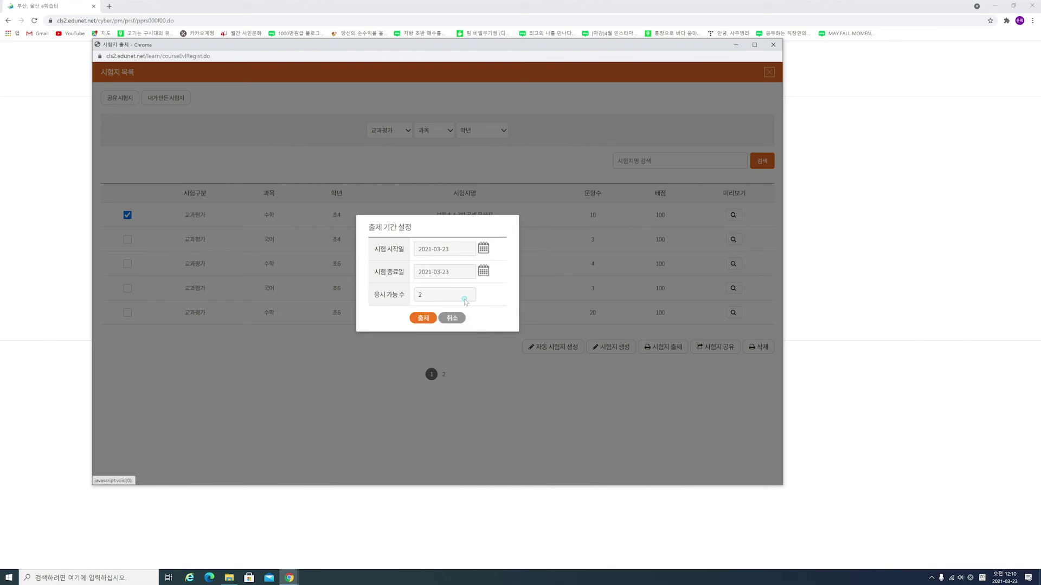
pyautogui.click(424, 320)
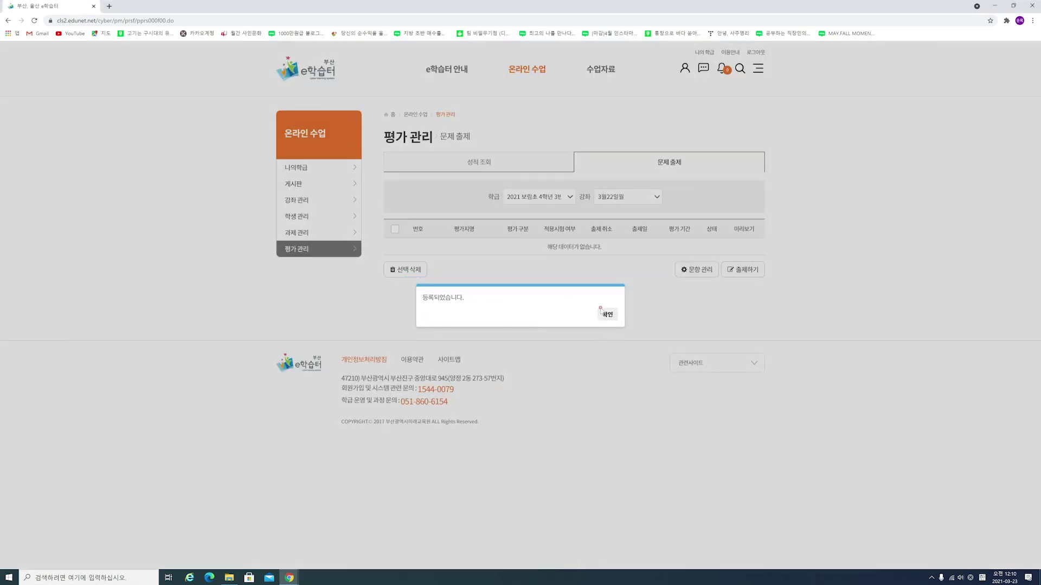
pyautogui.click(606, 315)
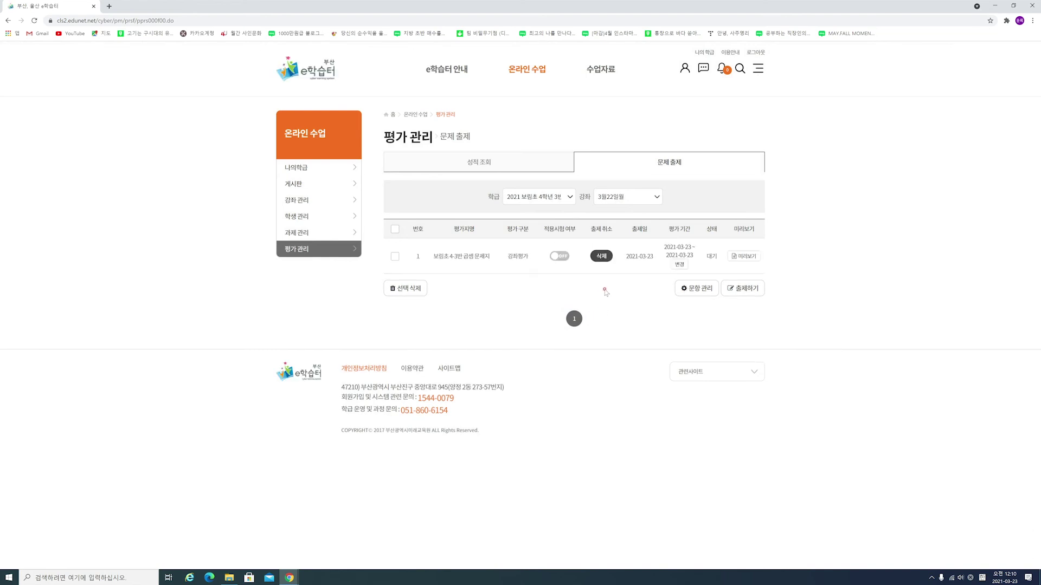
pyautogui.moveTo(631, 194); pyautogui.dragTo(600, 207)
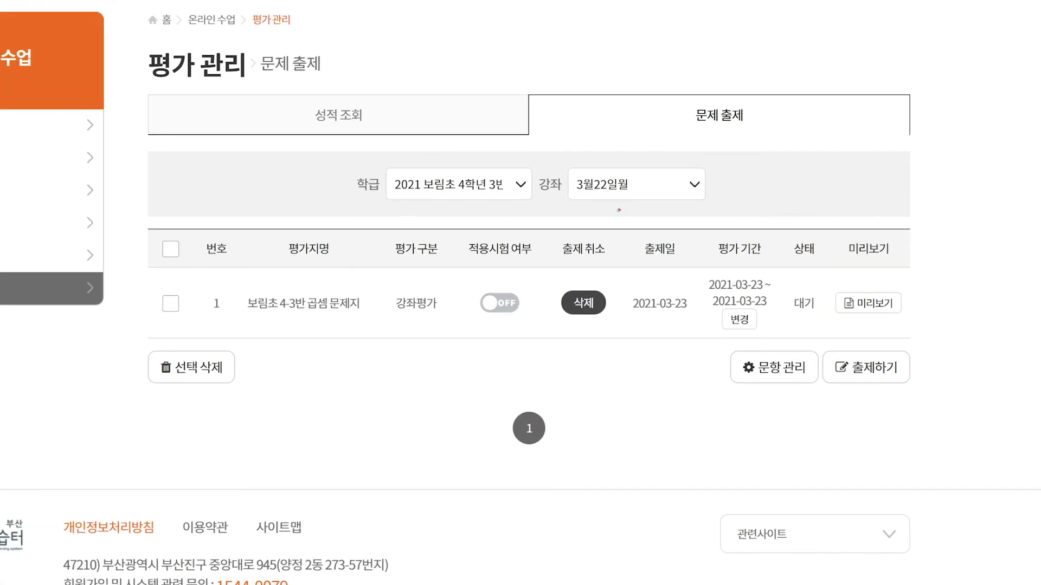
pyautogui.moveTo(174, 338); pyautogui.dragTo(933, 331)
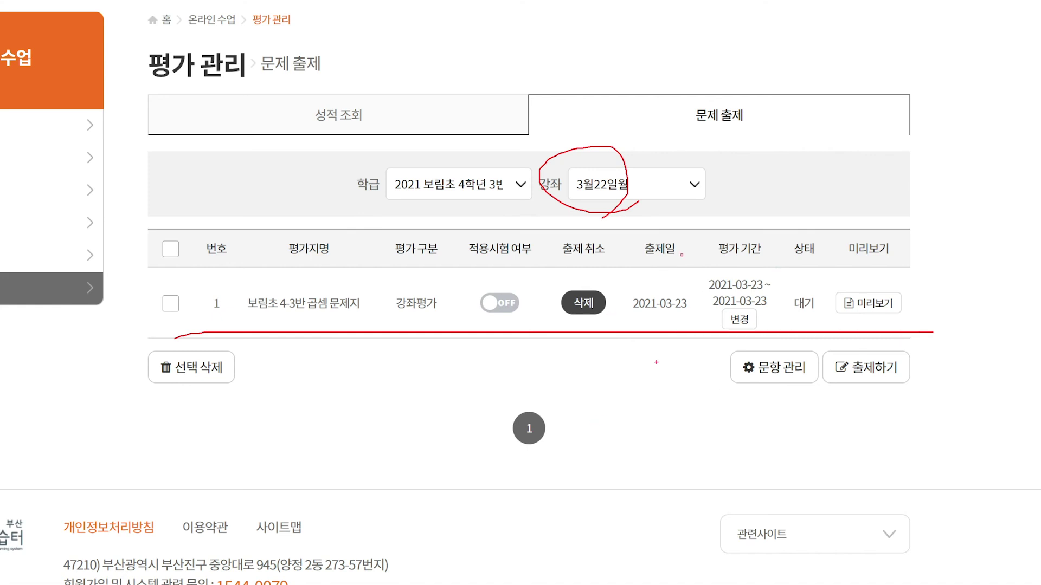
pyautogui.moveTo(731, 259)
pyautogui.mouseDown()
pyautogui.moveTo(735, 279)
pyautogui.moveTo(764, 245)
pyautogui.mouseUp()
pyautogui.moveTo(804, 317); pyautogui.dragTo(840, 314)
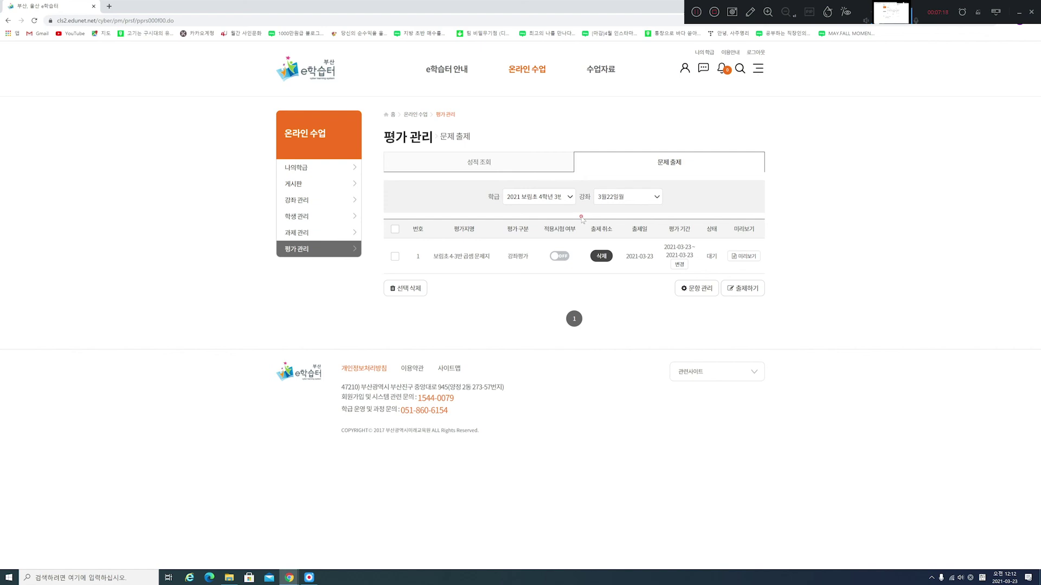
# Open the full evaluation history of the 2021 보림초 4학년 3반 class and show the grades for the 3월22일월 course.
pyautogui.click(321, 170)
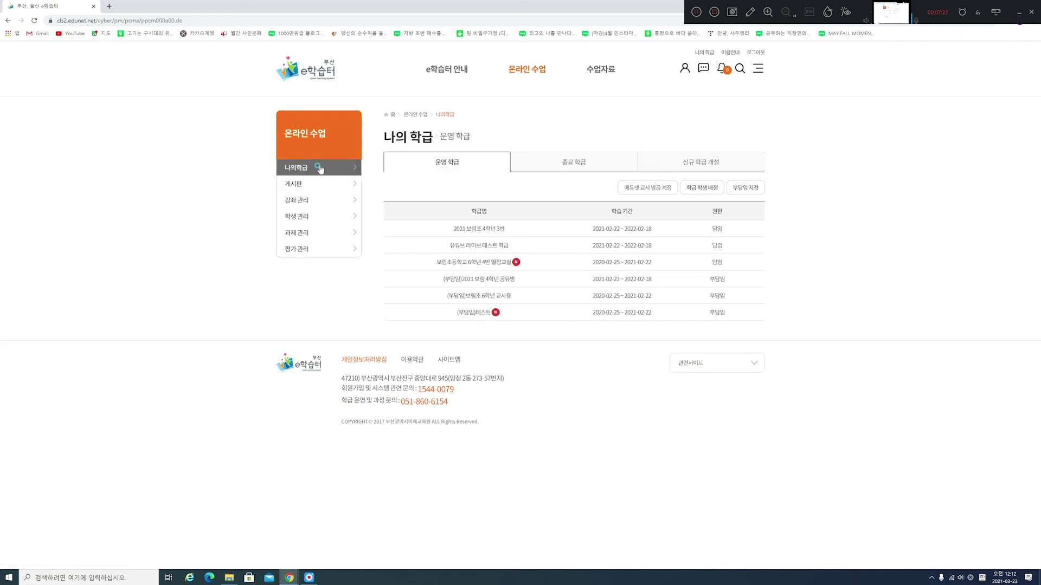
pyautogui.click(485, 230)
pyautogui.scroll(-5, 541, 262)
pyautogui.scroll(-5, 541, 262)
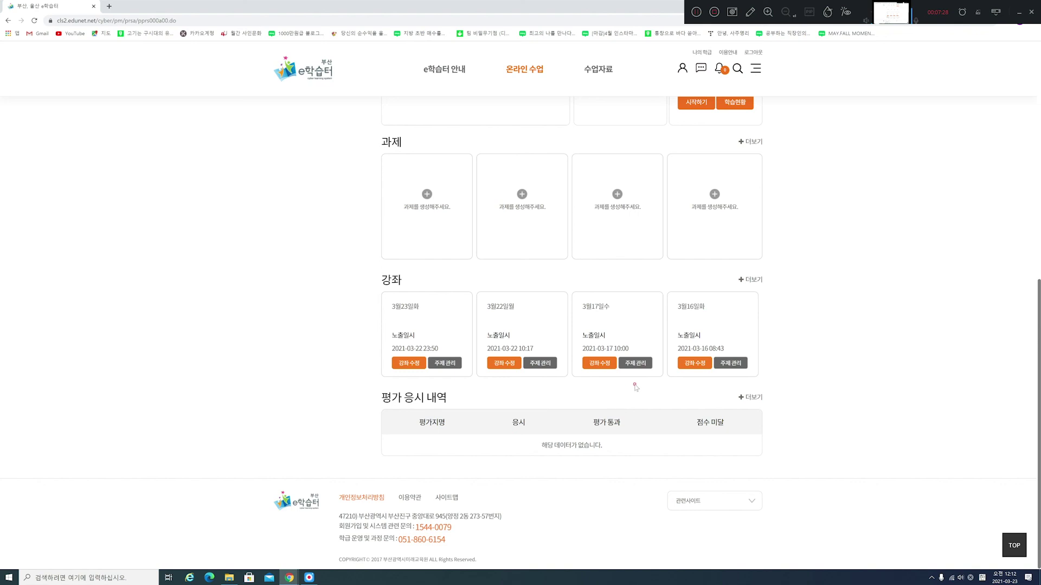
pyautogui.click(752, 399)
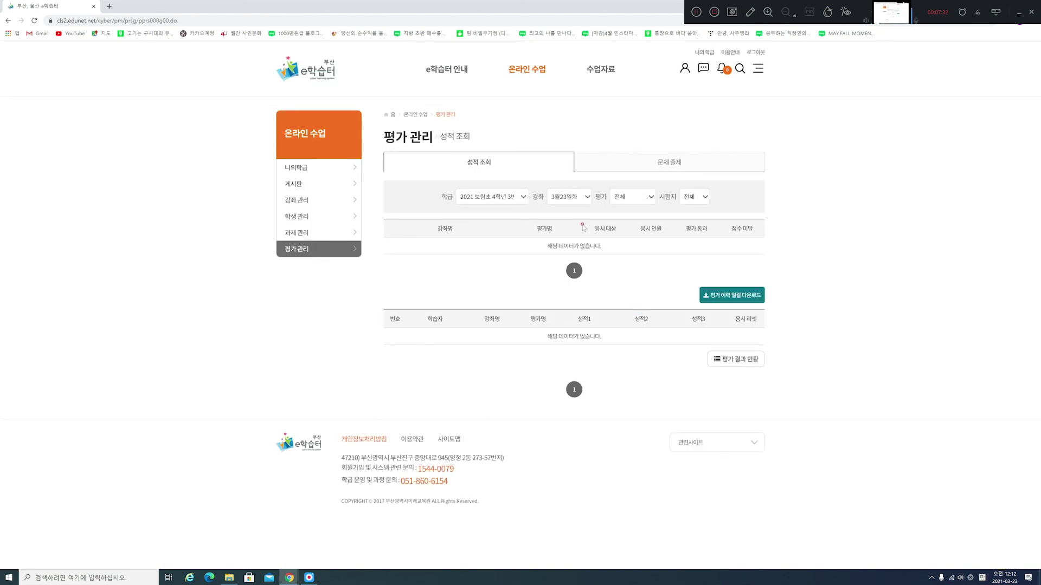
pyautogui.click(576, 201)
pyautogui.click(580, 227)
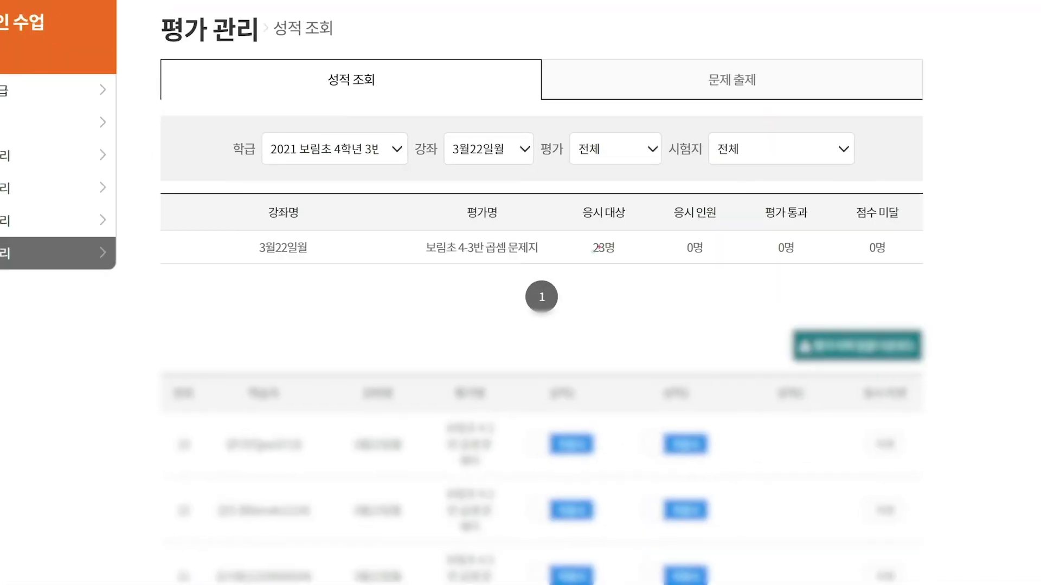
# Examine the multiplication exam's participation summary and its entry in the issued exam list.
pyautogui.moveTo(970, 275)
pyautogui.mouseDown()
pyautogui.moveTo(164, 287)
pyautogui.moveTo(138, 184)
pyautogui.moveTo(767, 193)
pyautogui.moveTo(967, 300)
pyautogui.mouseUp()
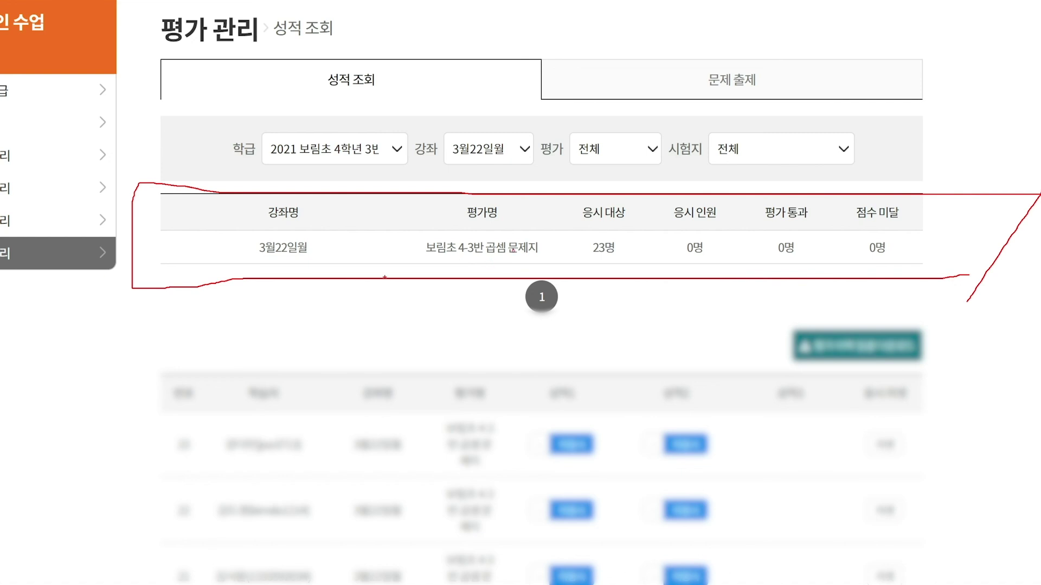
pyautogui.moveTo(619, 266)
pyautogui.mouseDown()
pyautogui.moveTo(602, 262)
pyautogui.moveTo(613, 237)
pyautogui.moveTo(618, 259)
pyautogui.mouseUp()
pyautogui.moveTo(707, 260)
pyautogui.mouseDown()
pyautogui.moveTo(695, 267)
pyautogui.moveTo(716, 265)
pyautogui.mouseUp()
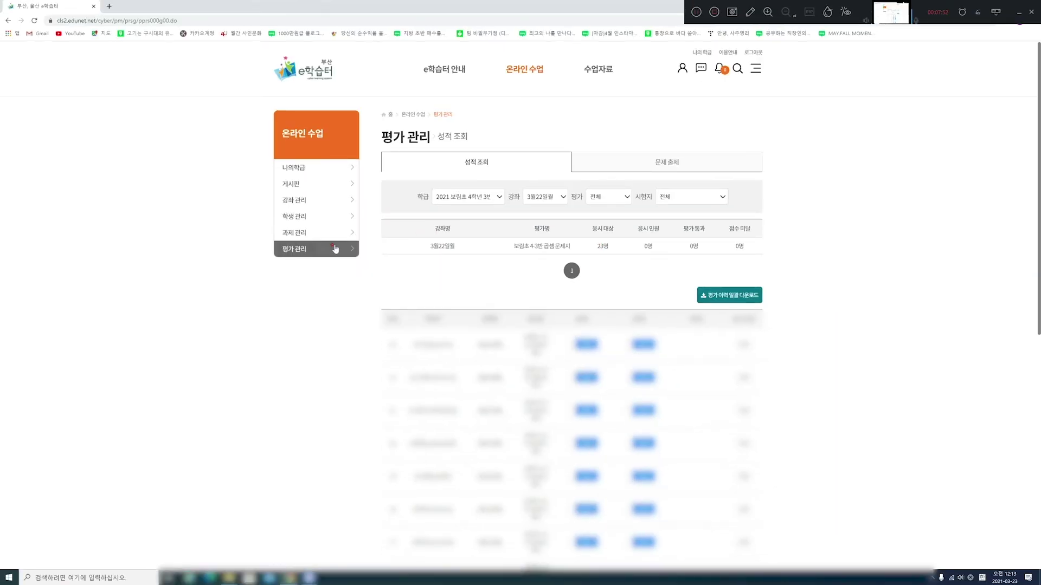
pyautogui.click(667, 161)
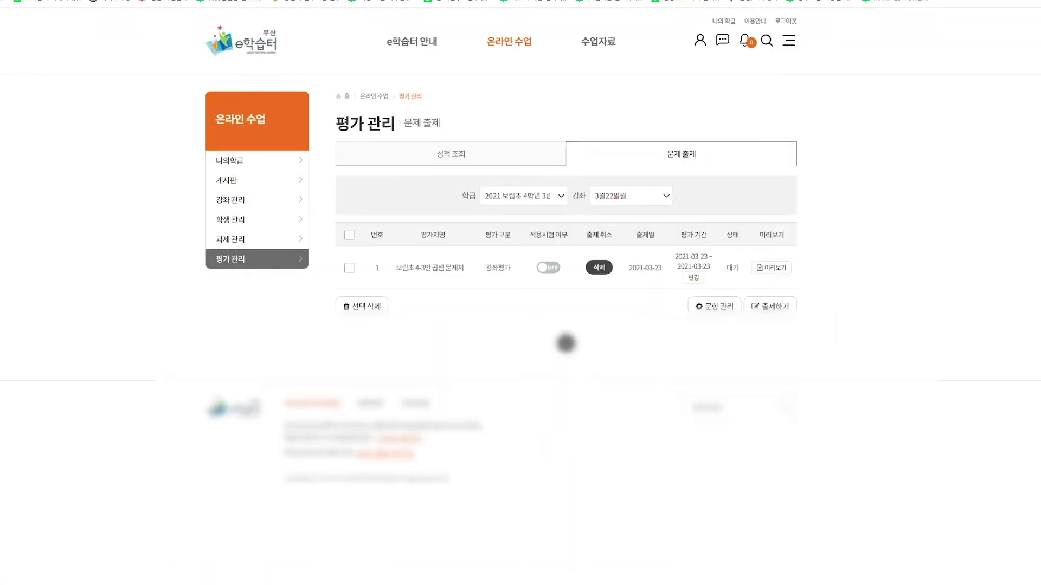
pyautogui.moveTo(652, 211)
pyautogui.mouseDown()
pyautogui.moveTo(603, 215)
pyautogui.moveTo(631, 214)
pyautogui.mouseUp()
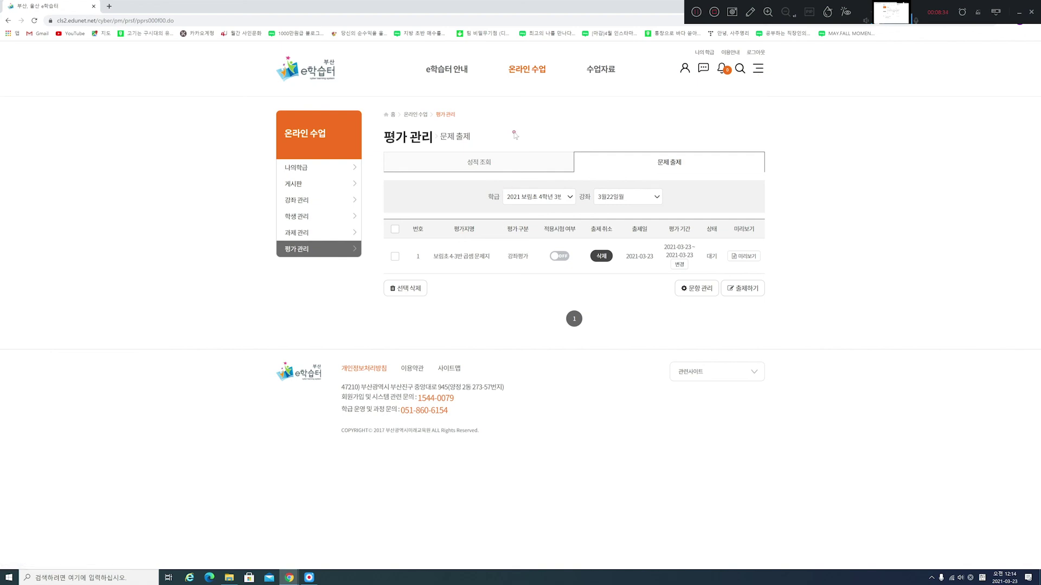
# Return to the 3월22일월 course's grade overview and examine each student's exam status, attempt columns and reset options.
pyautogui.click(477, 164)
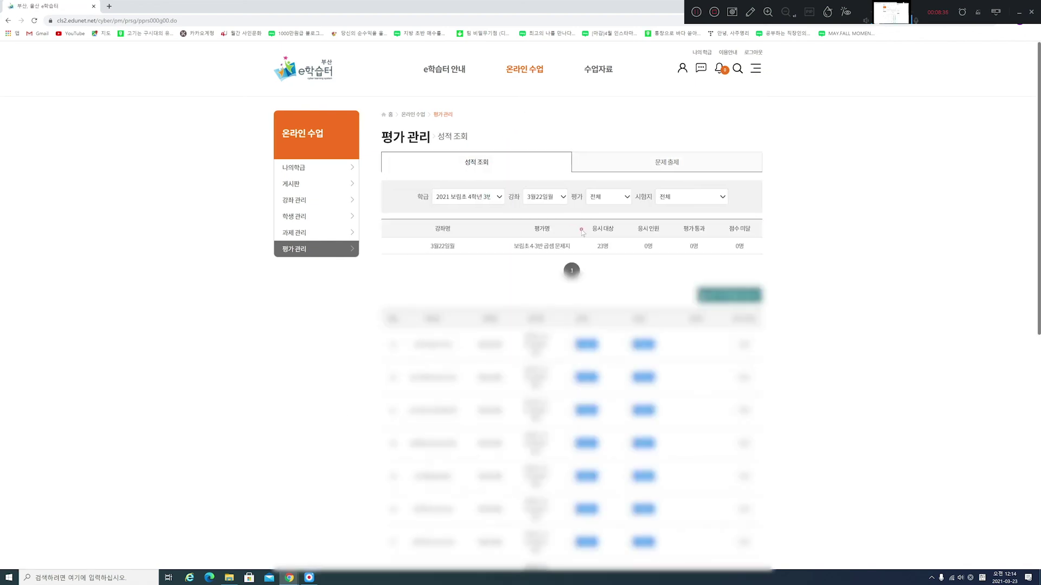
pyautogui.scroll(-3, 623, 270)
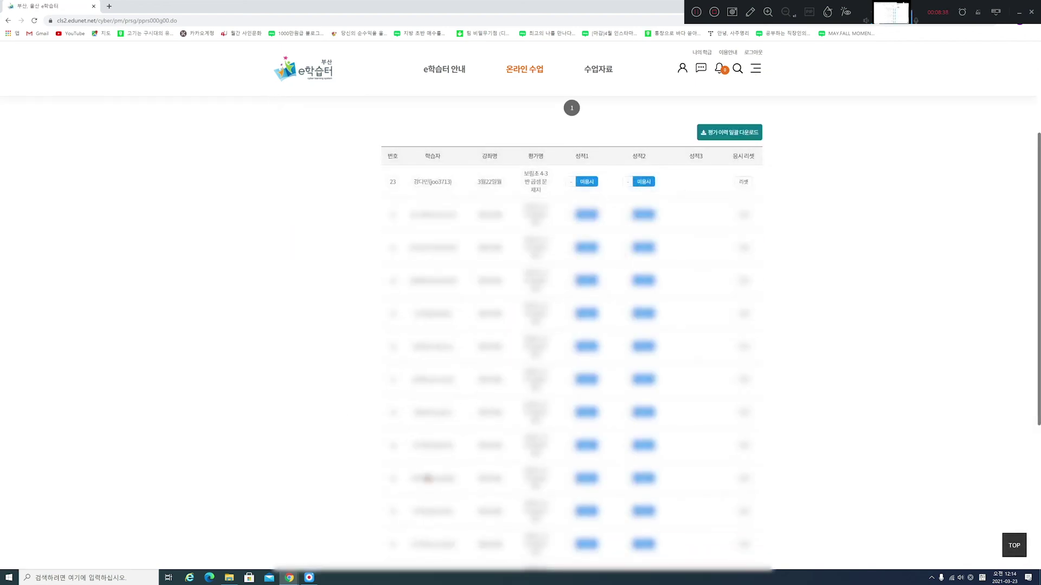
pyautogui.scroll(3, 686, 228)
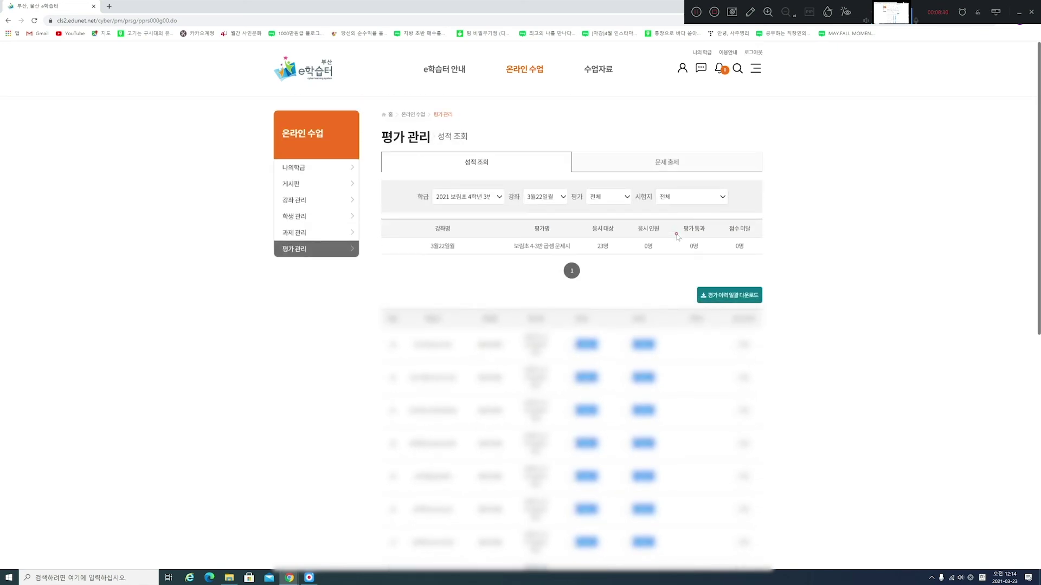
pyautogui.scroll(-2, 672, 238)
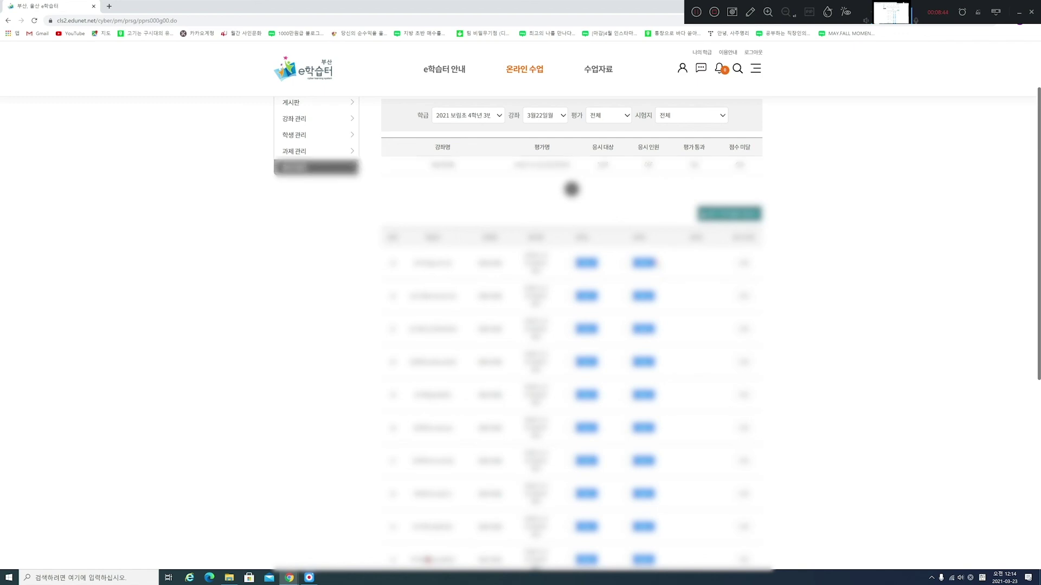
pyautogui.scroll(-6, 607, 274)
pyautogui.scroll(6, 638, 281)
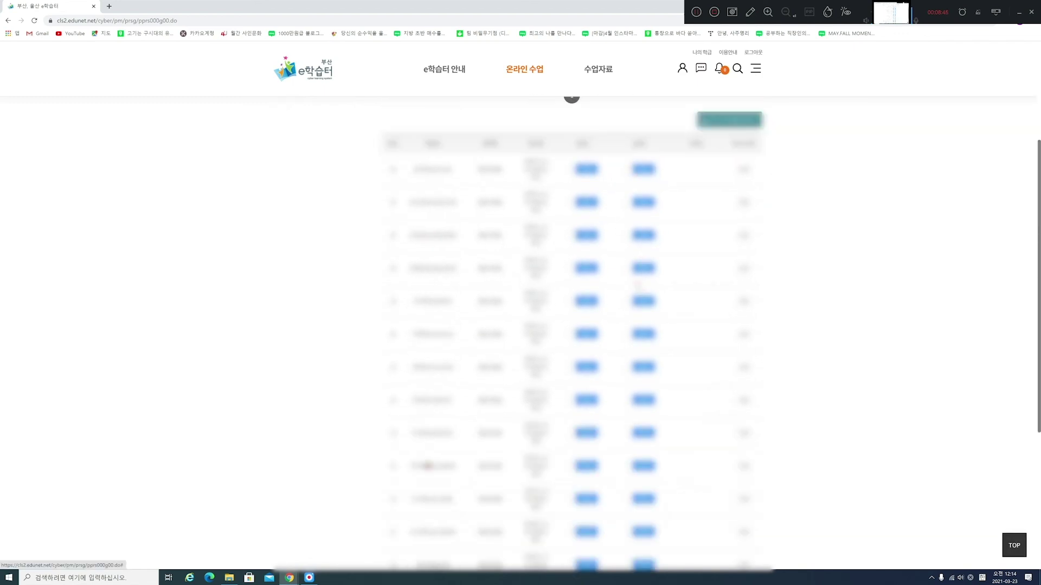
pyautogui.scroll(1, 638, 281)
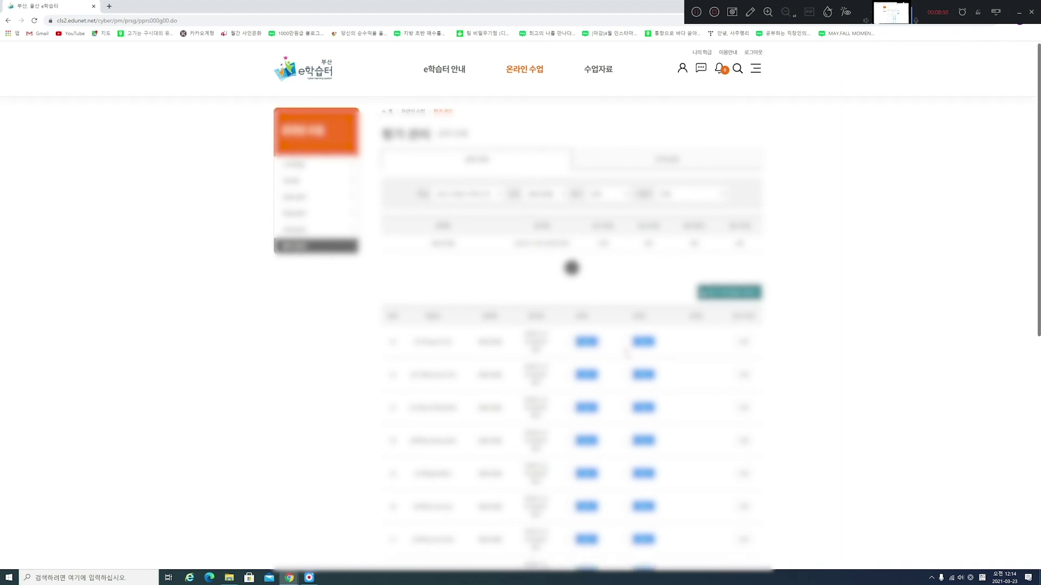
pyautogui.scroll(-2, 630, 357)
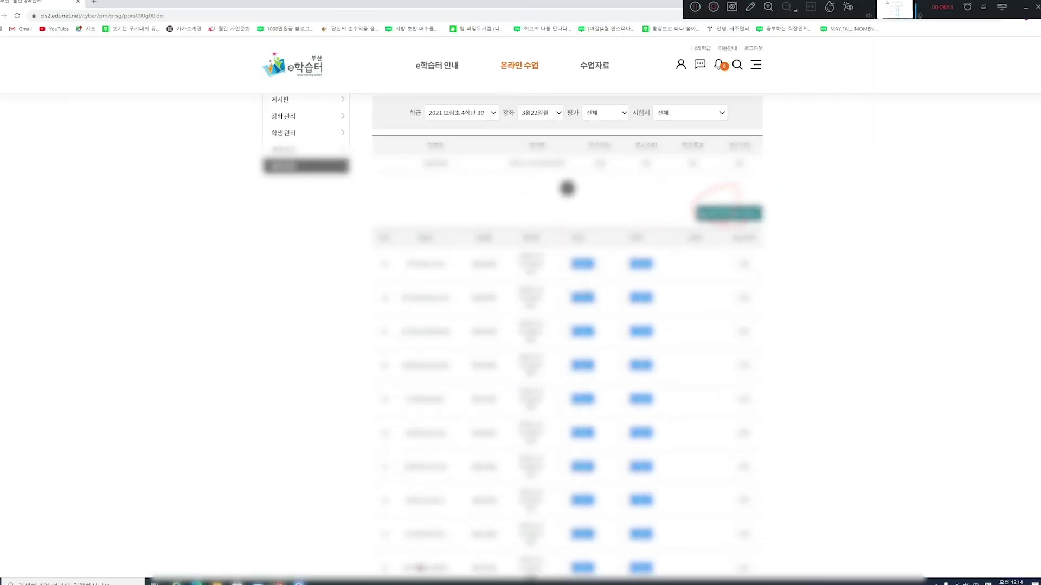
pyautogui.scroll(-8, 571, 188)
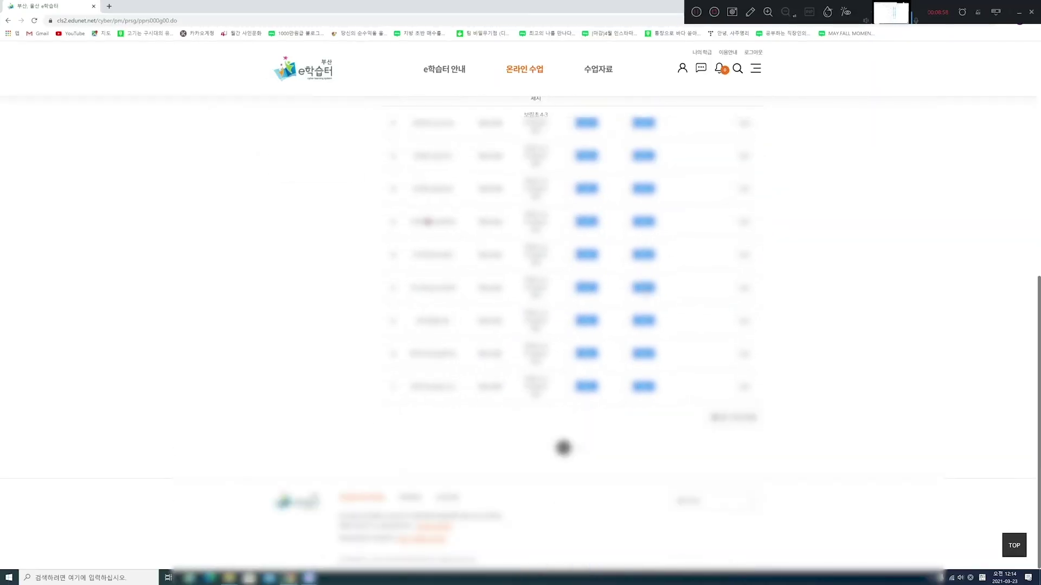
pyautogui.scroll(3, 563, 448)
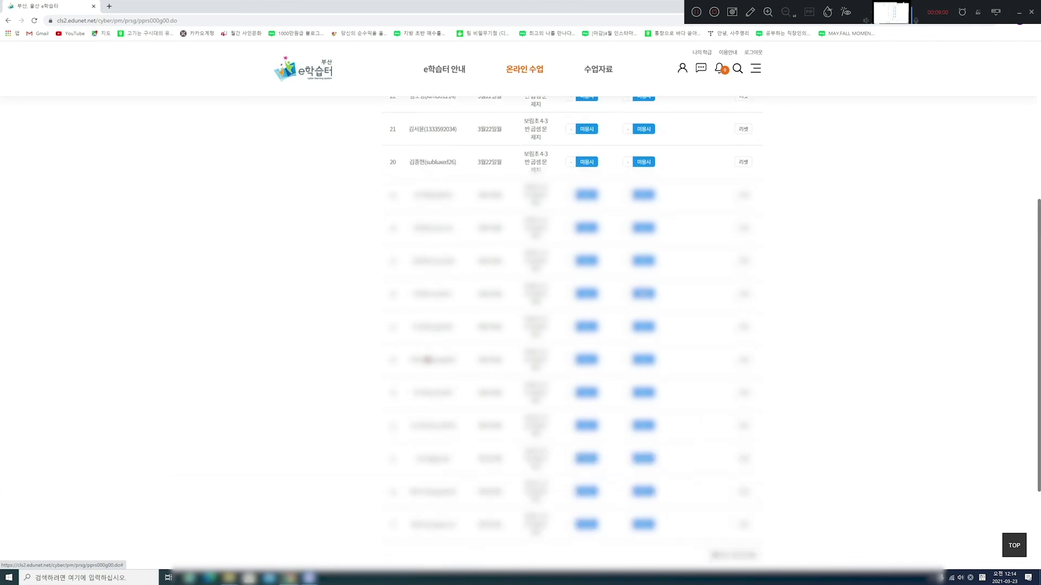
pyautogui.scroll(-3, 564, 448)
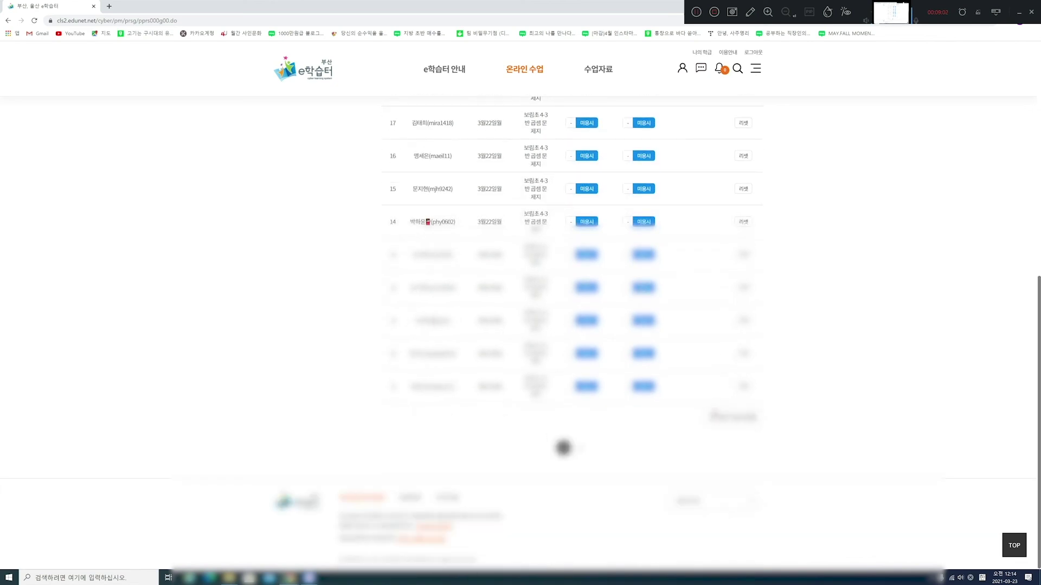
pyautogui.scroll(8, 564, 448)
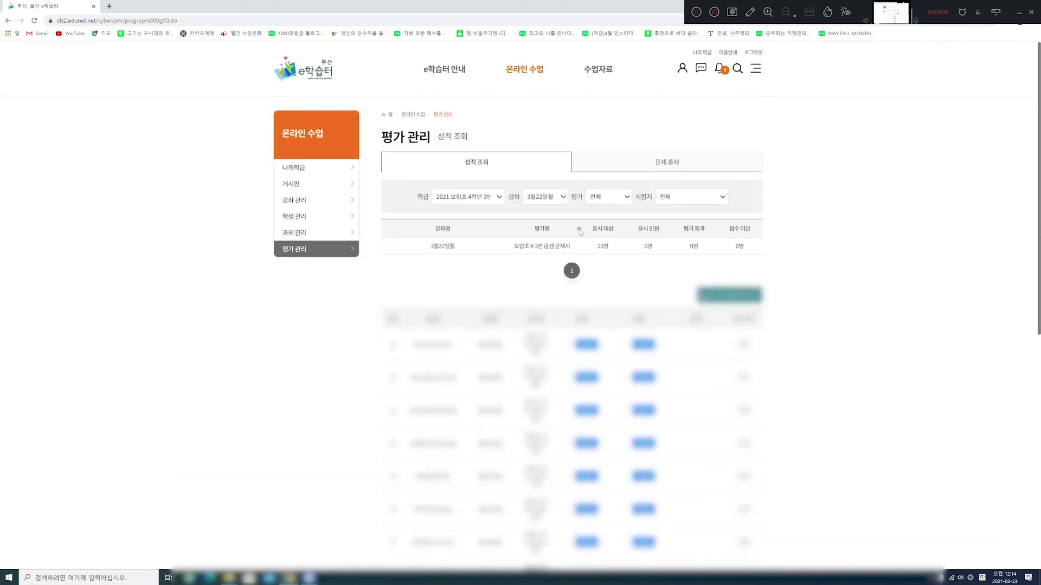